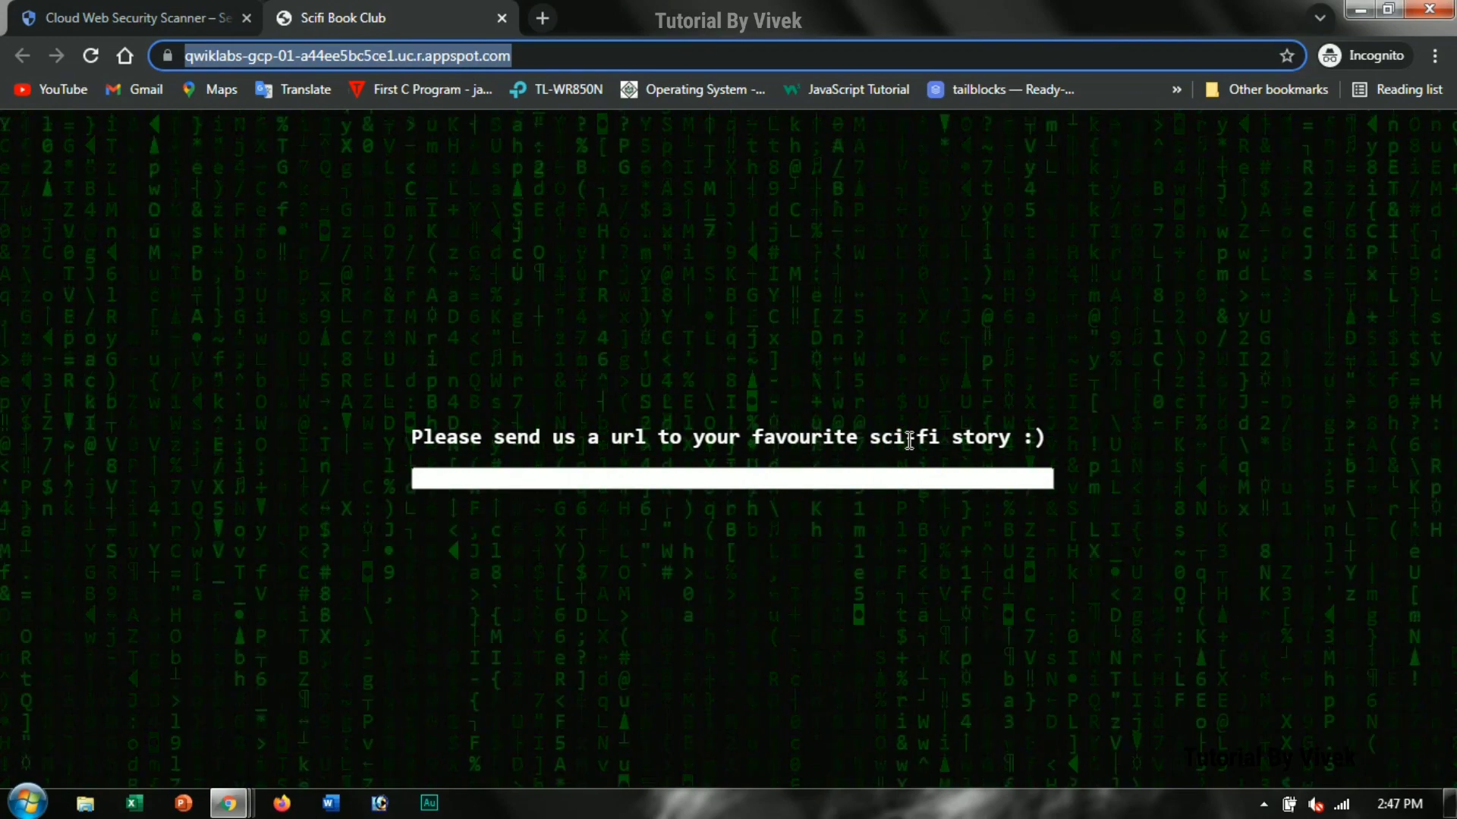
- Fill the sci-fi story URL field with the message "Hey Doing Timepass .... Lets Join Us :)"
click(887, 483)
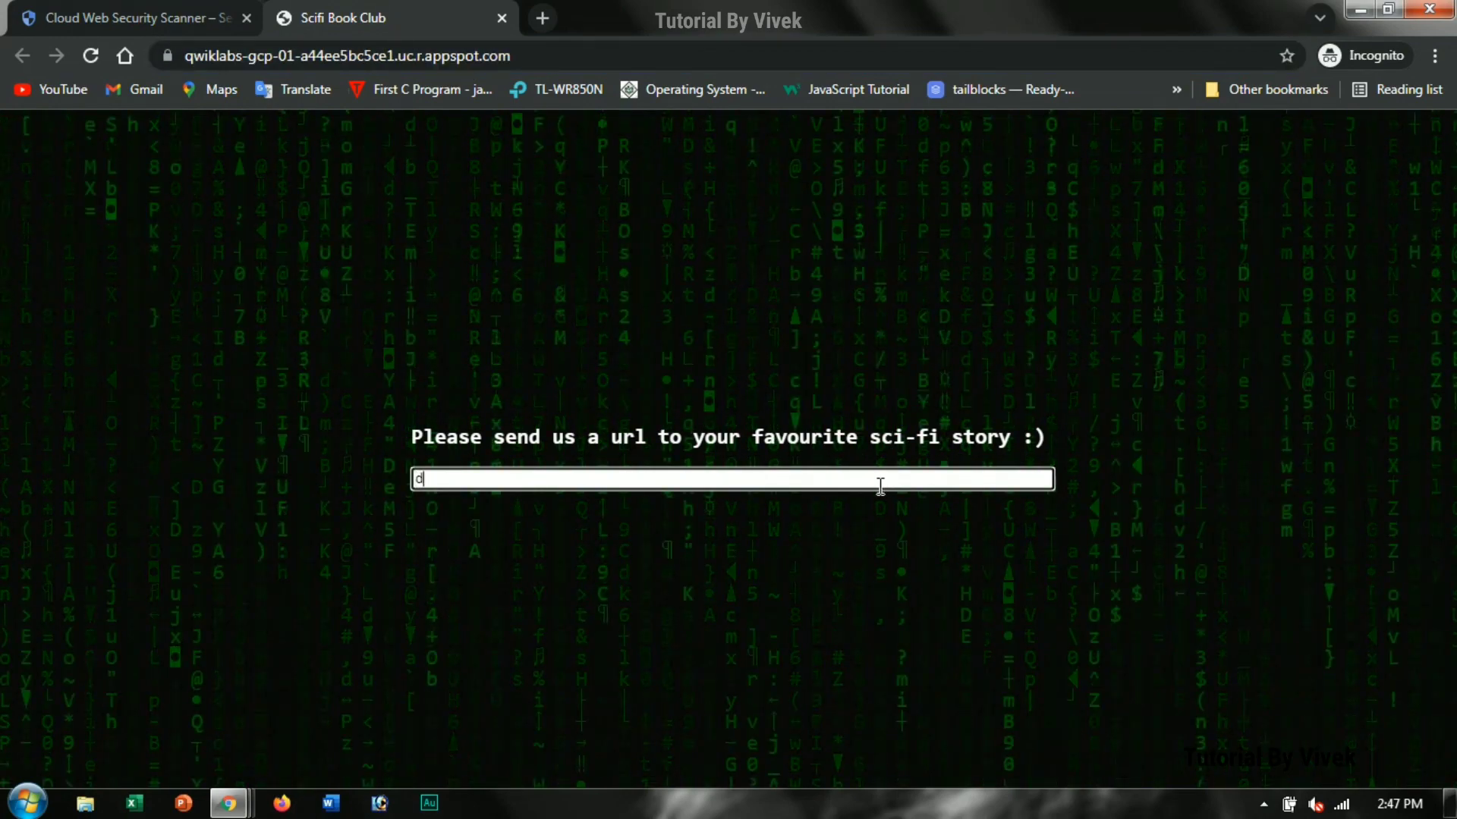
text(Hey)
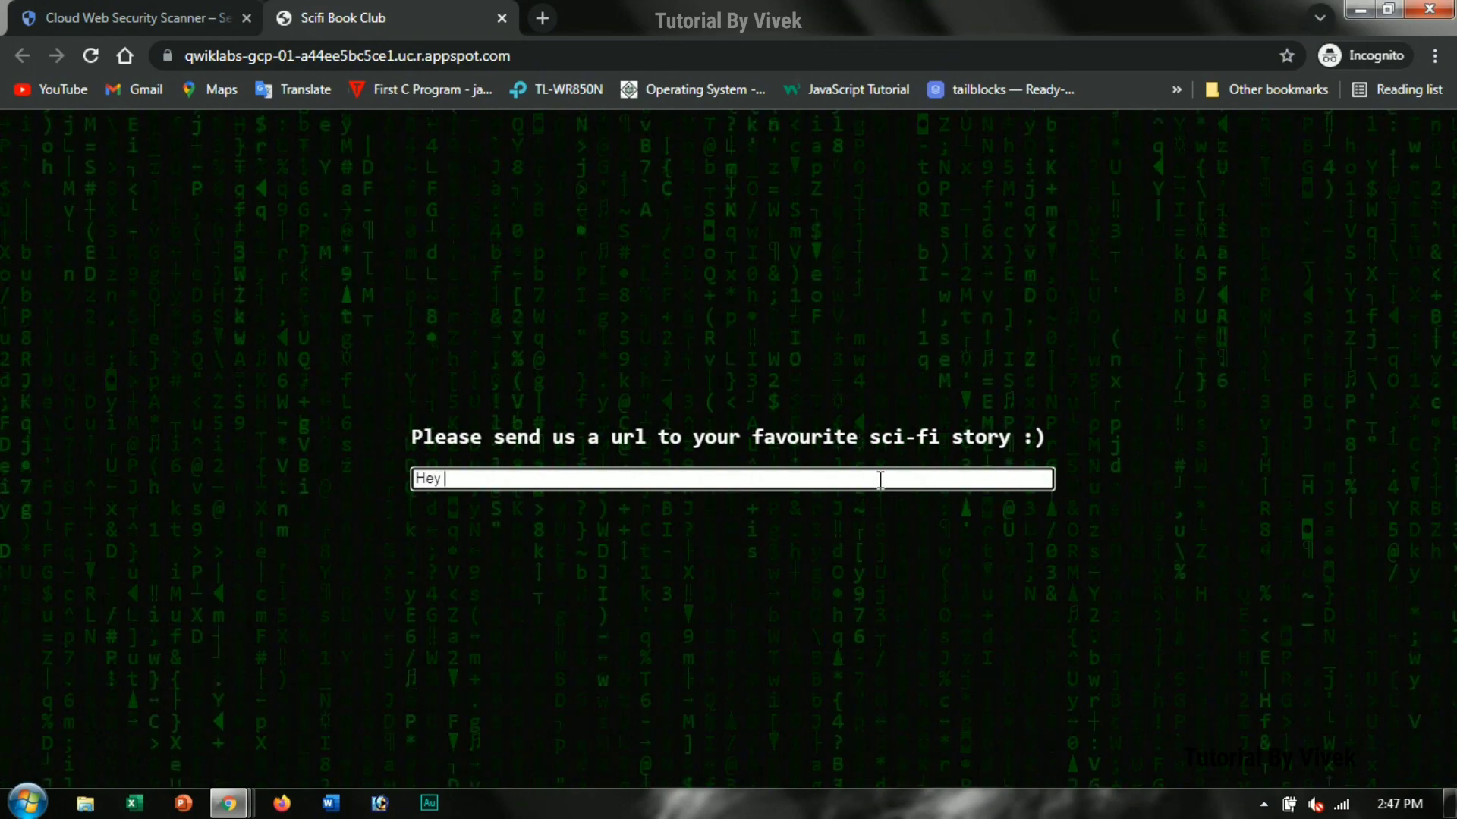
text( Doing )
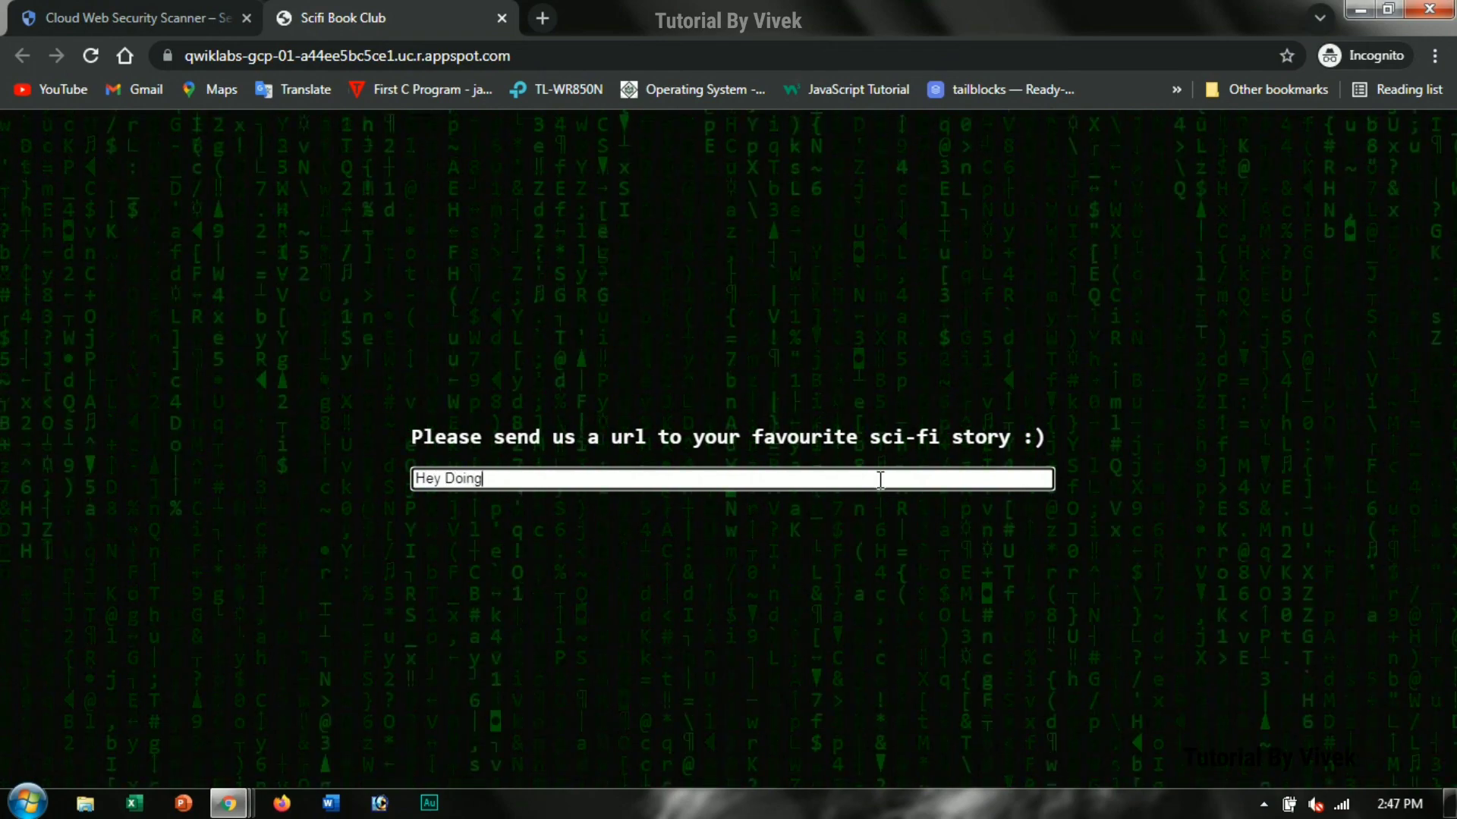
text(Time)
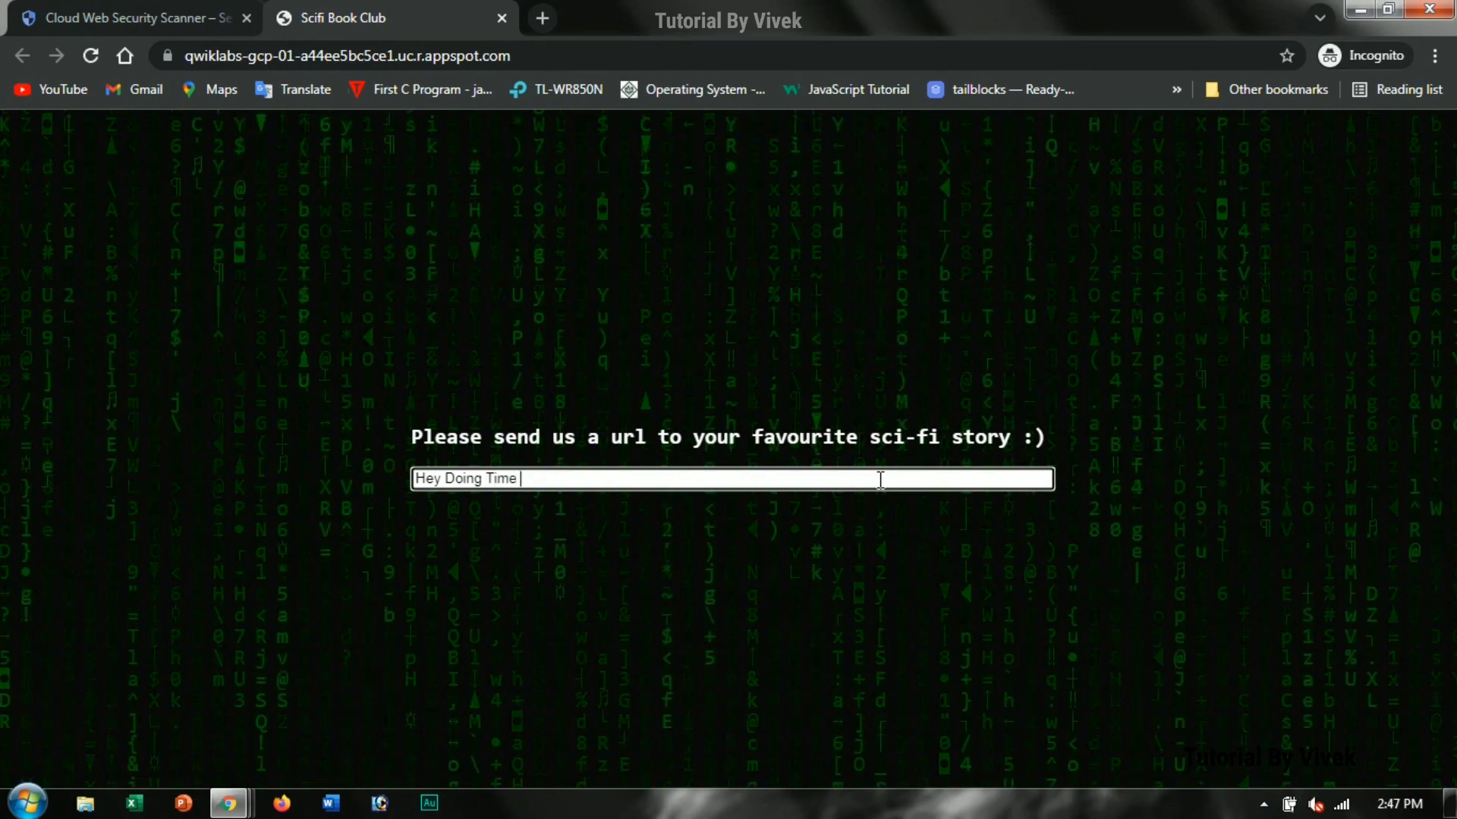
text(pass)
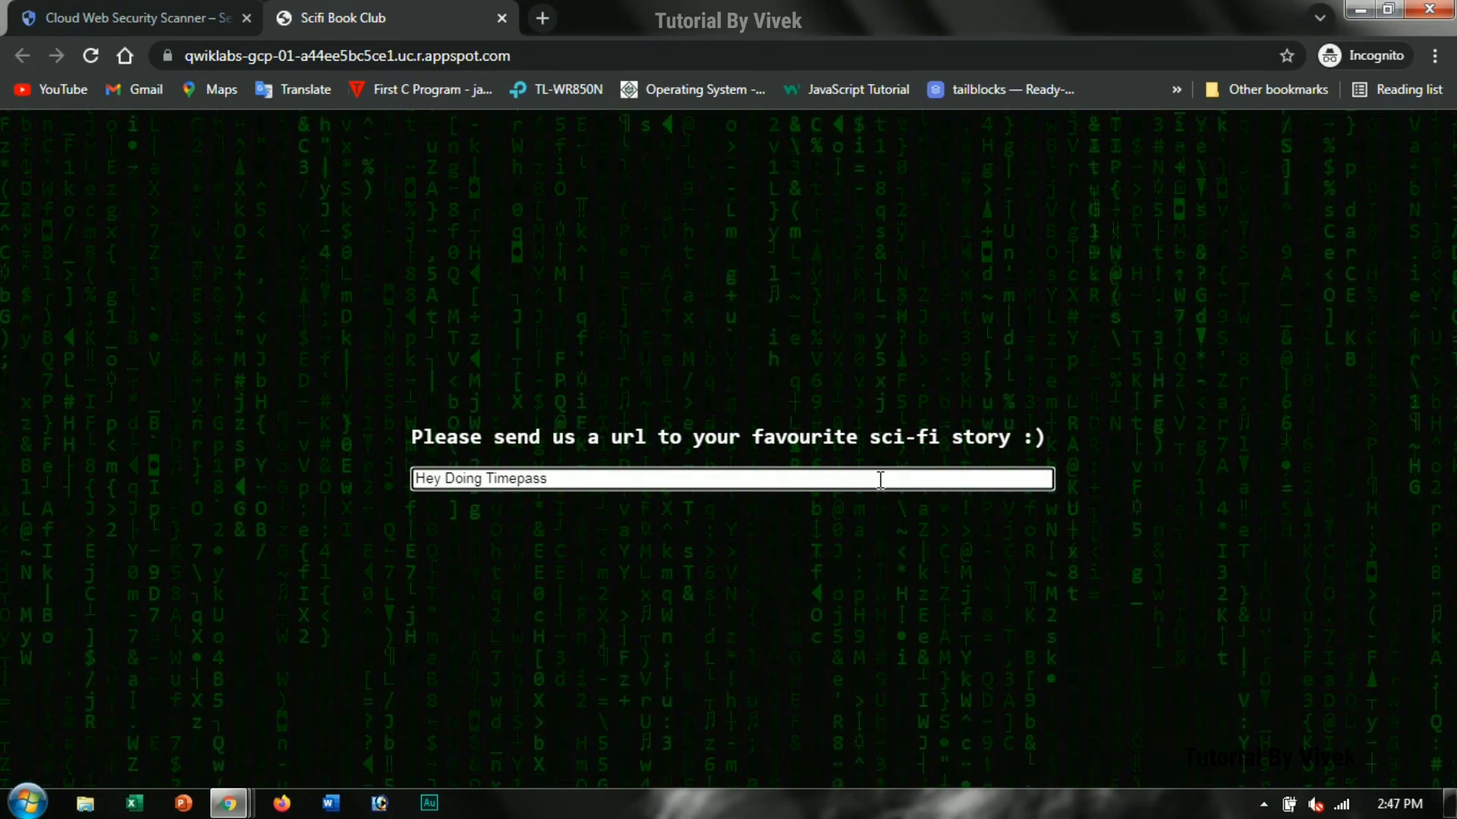
text( .... Lets Join )
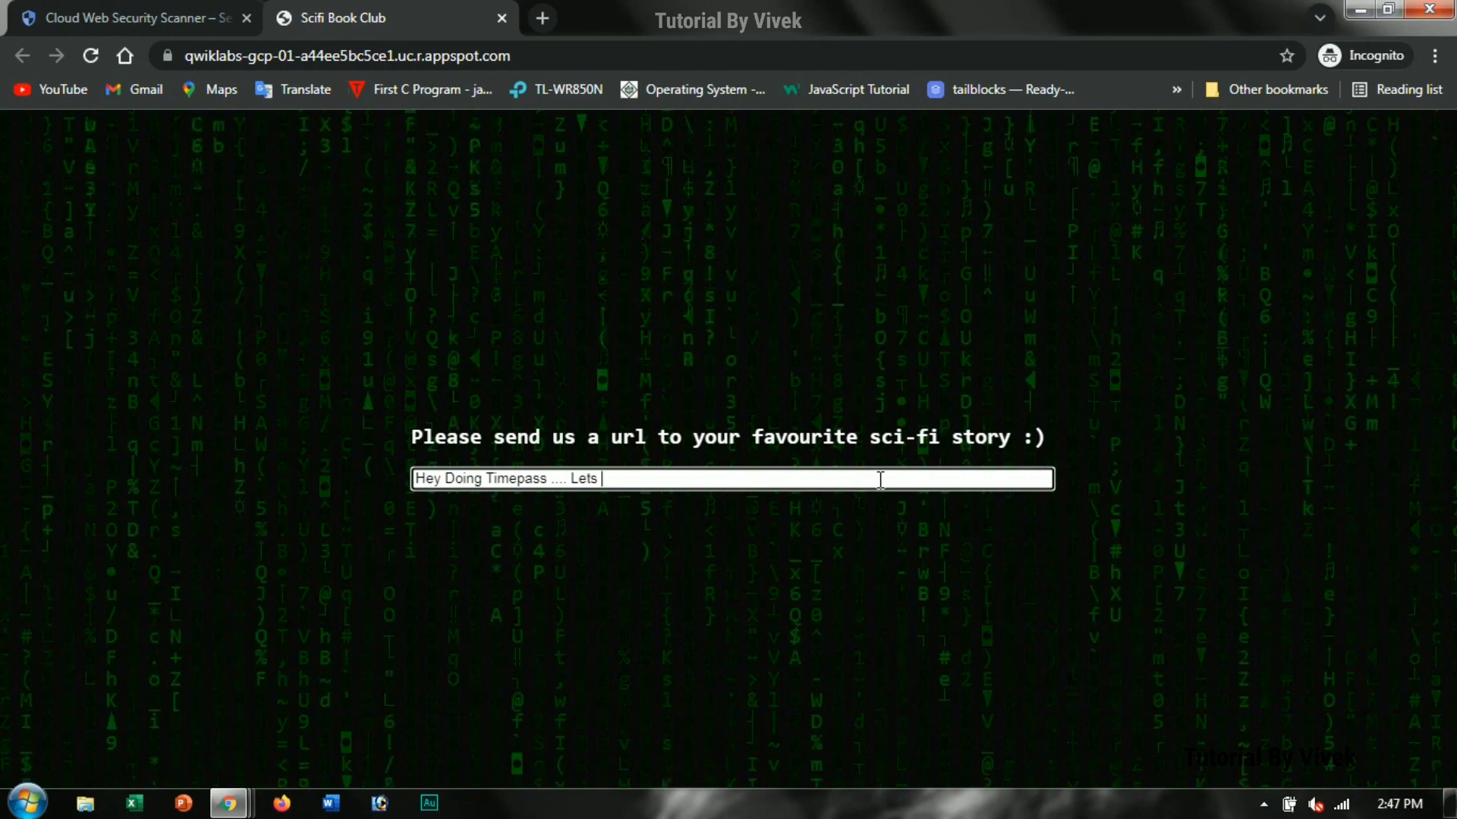
text(U)
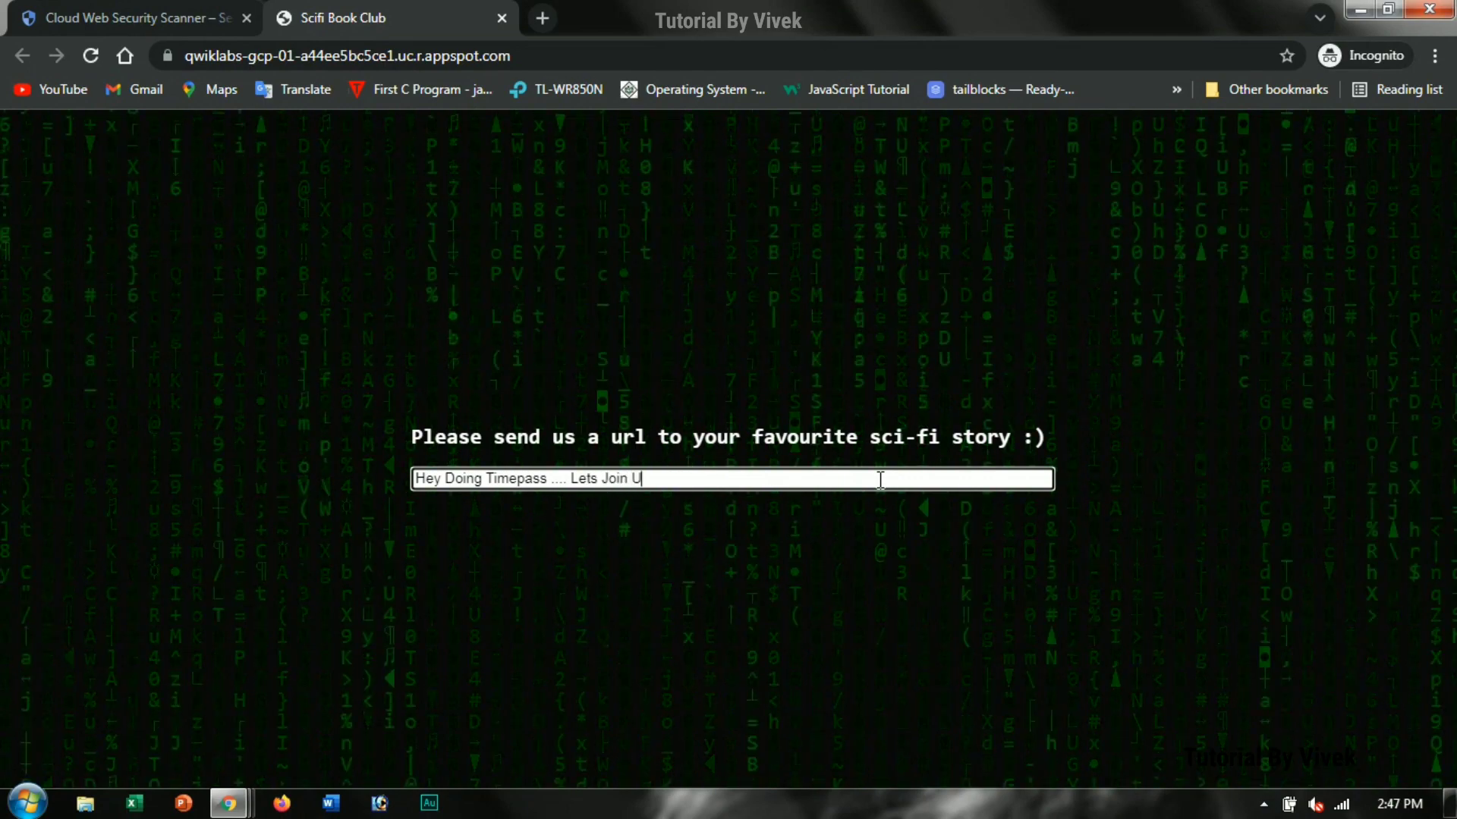
text(s :))
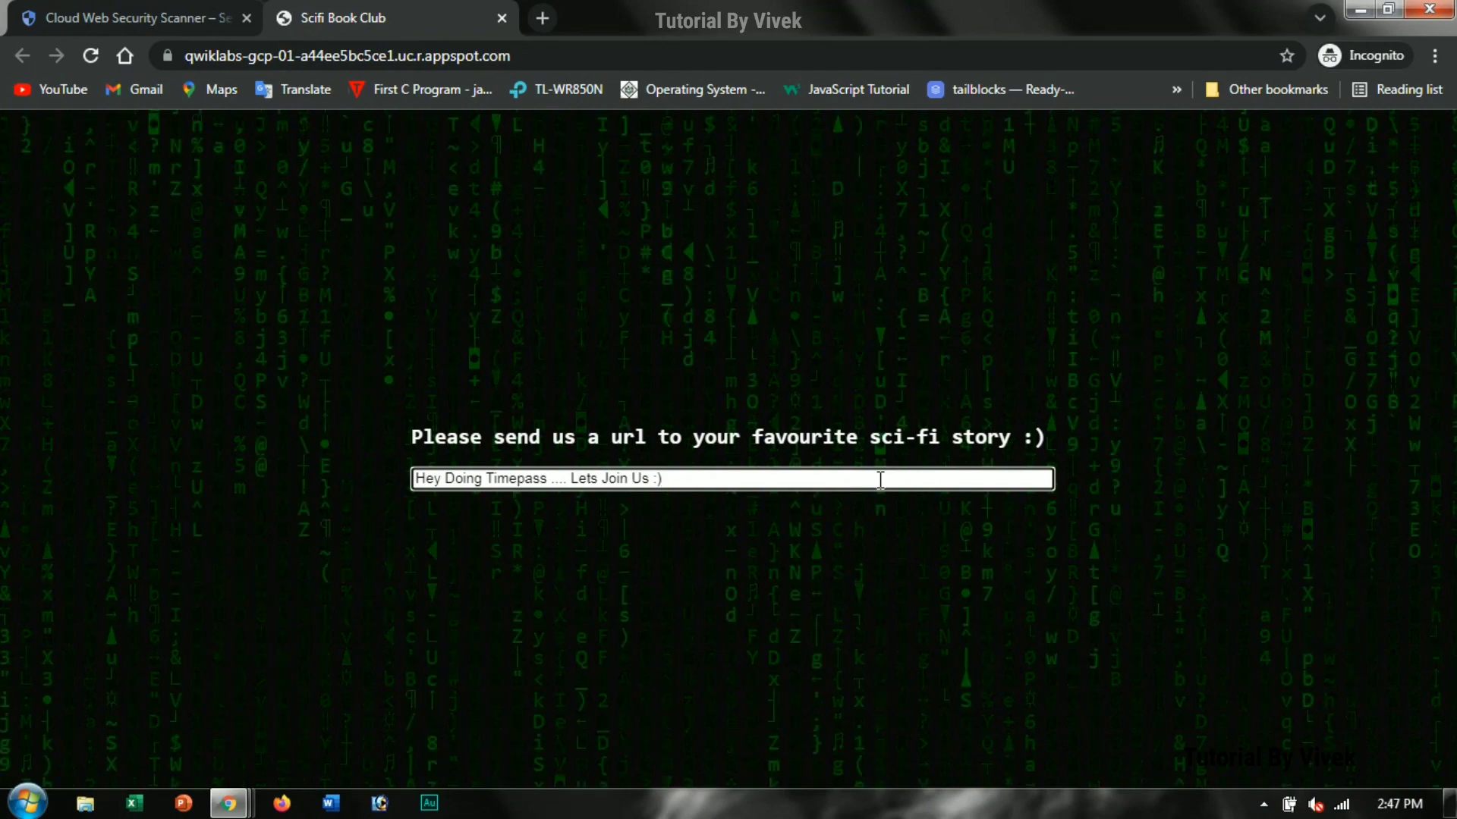
- Check the running web security scan's progress in the console and the expected scan duration in the lab instructions
click(127, 11)
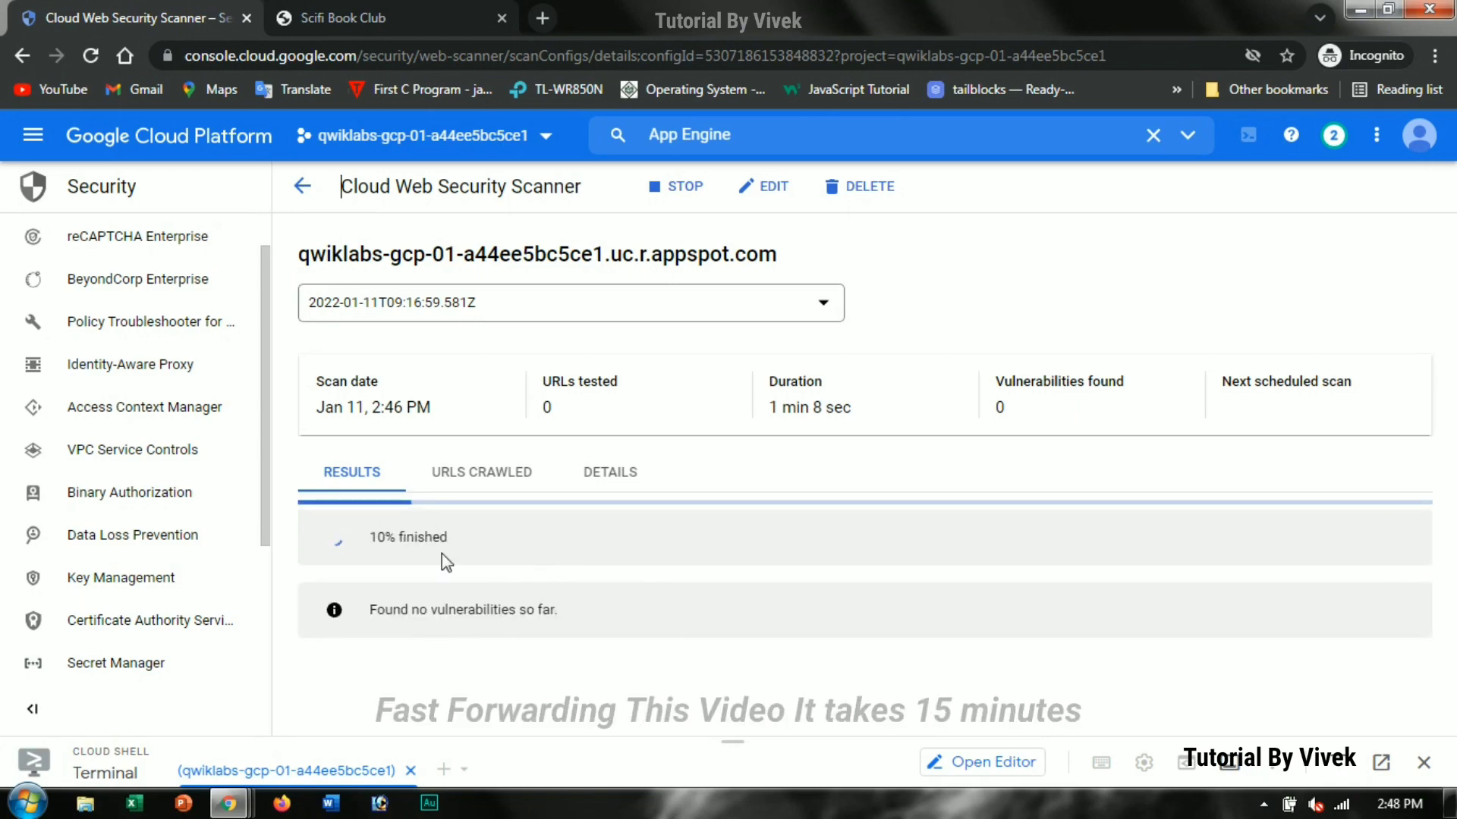
key(alt+Tab)
scroll(555, 494, down, 1)
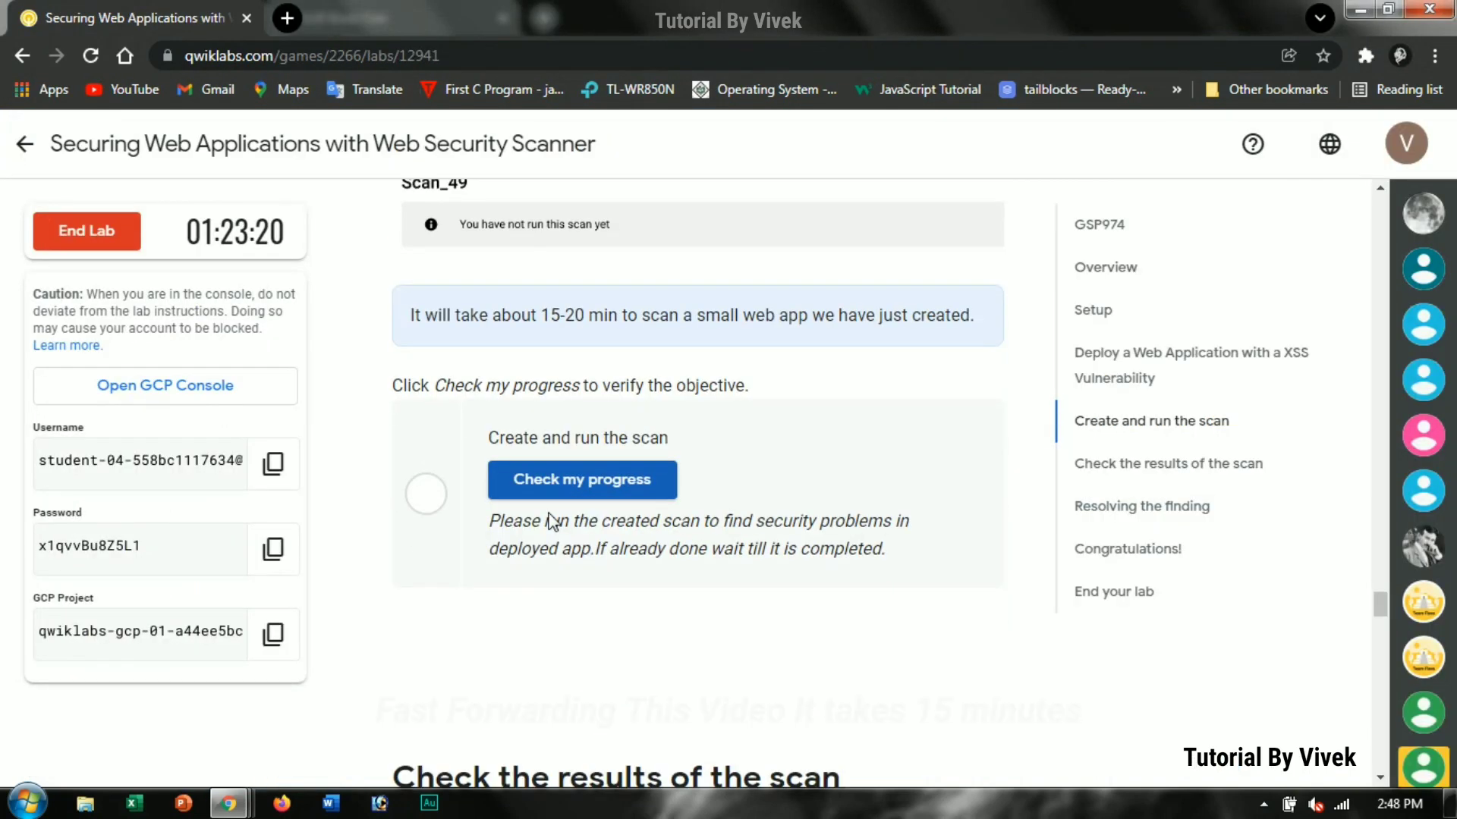
double_click(548, 314)
drag(548, 314, 605, 314)
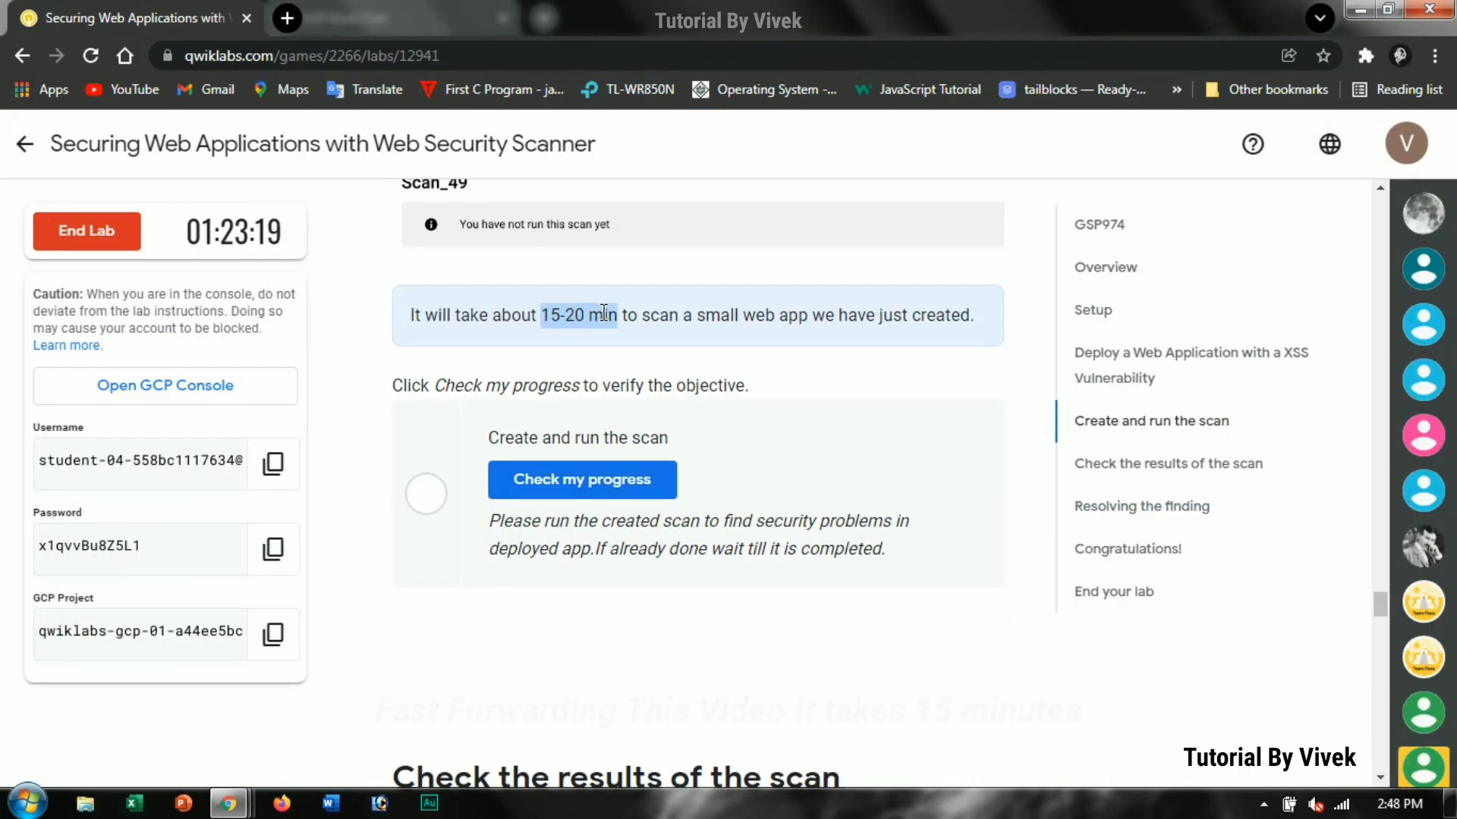
- Request the lab's progress check for the "Create and run the scan" task
click(625, 370)
click(611, 485)
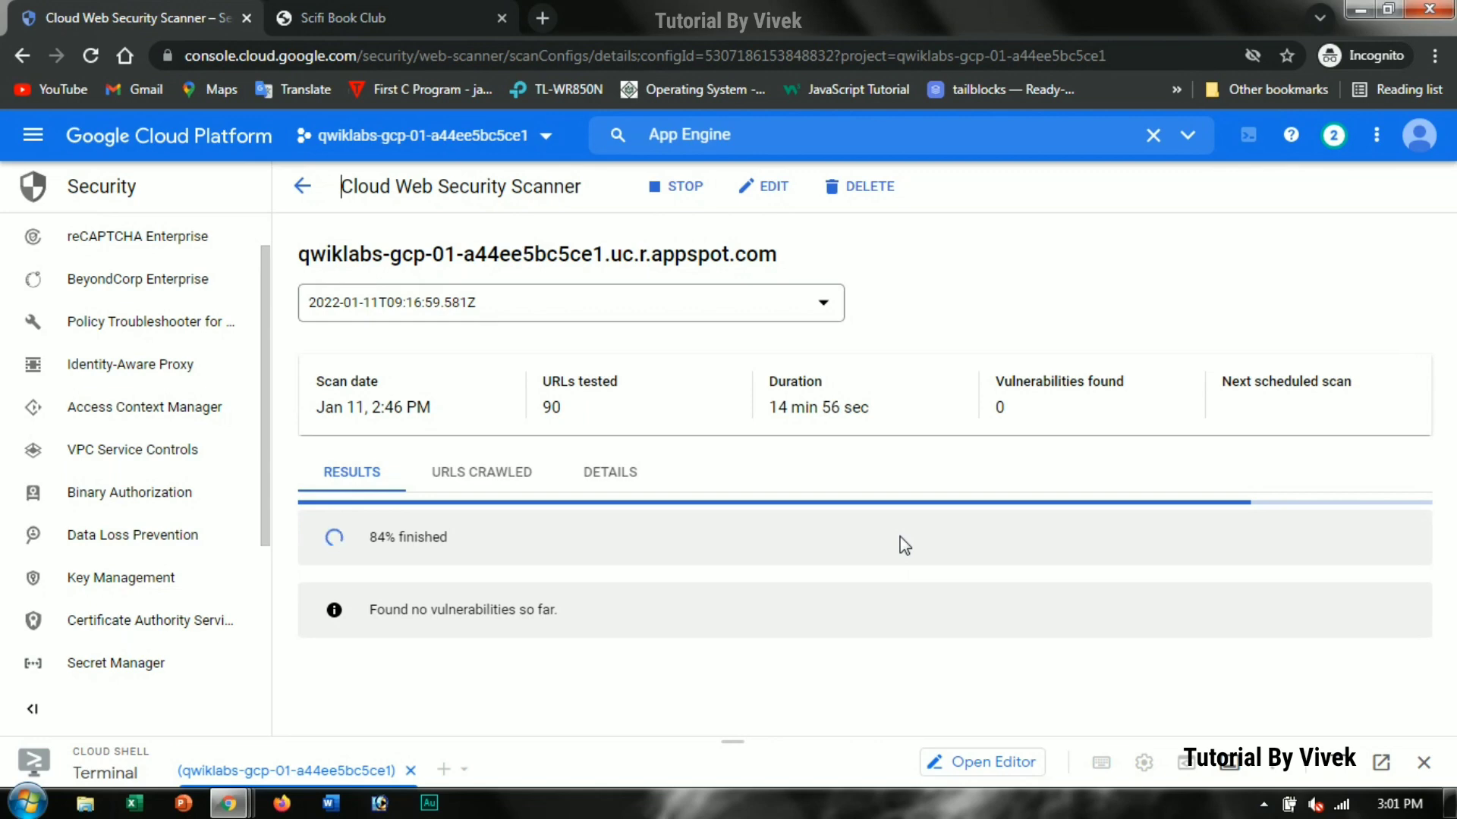
click(625, 493)
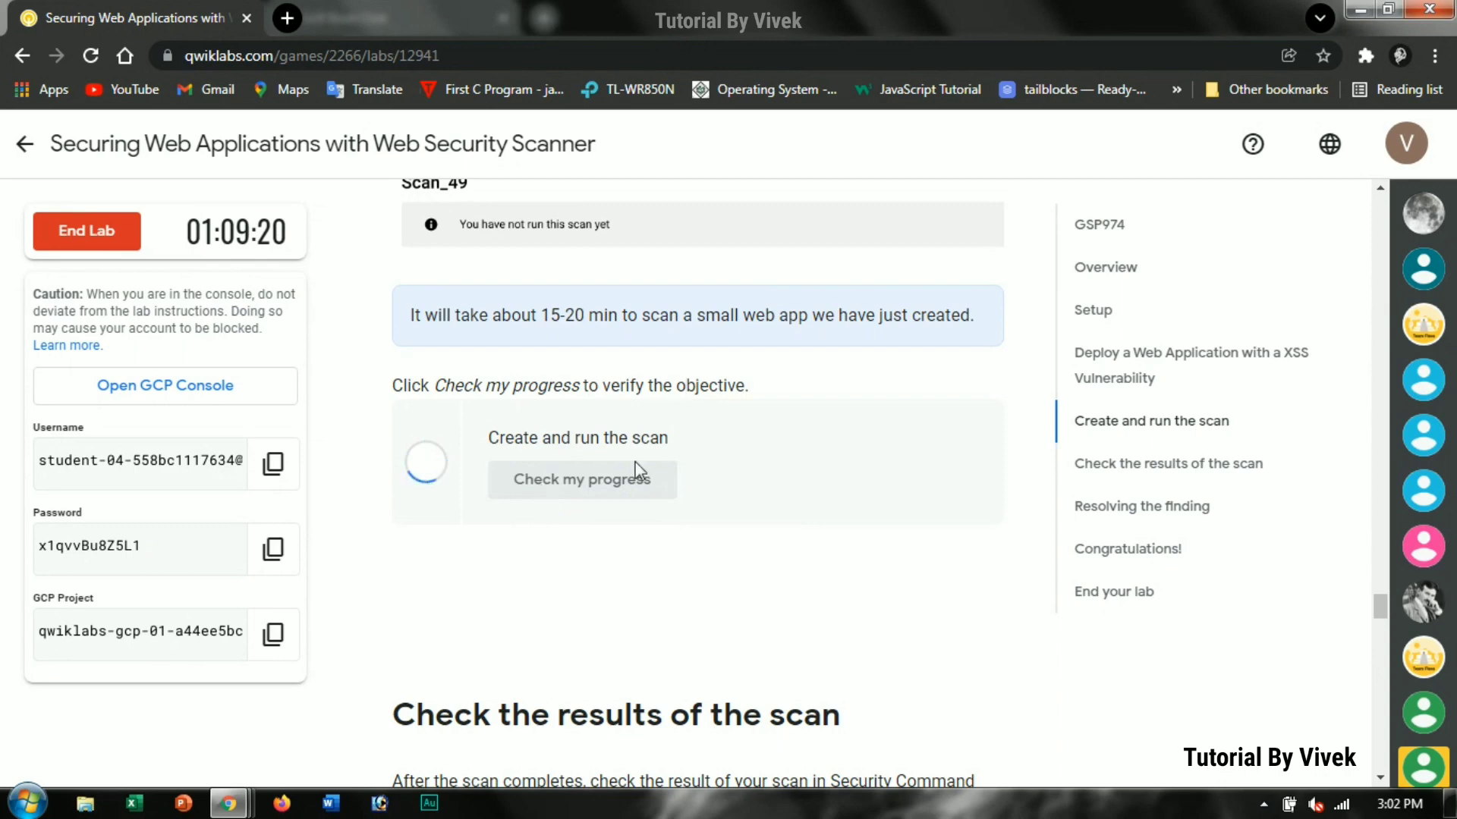
- Find the lab section "Check the results of the scan" and copy the destination name "Security Command Center"
scroll(686, 439, down, 5)
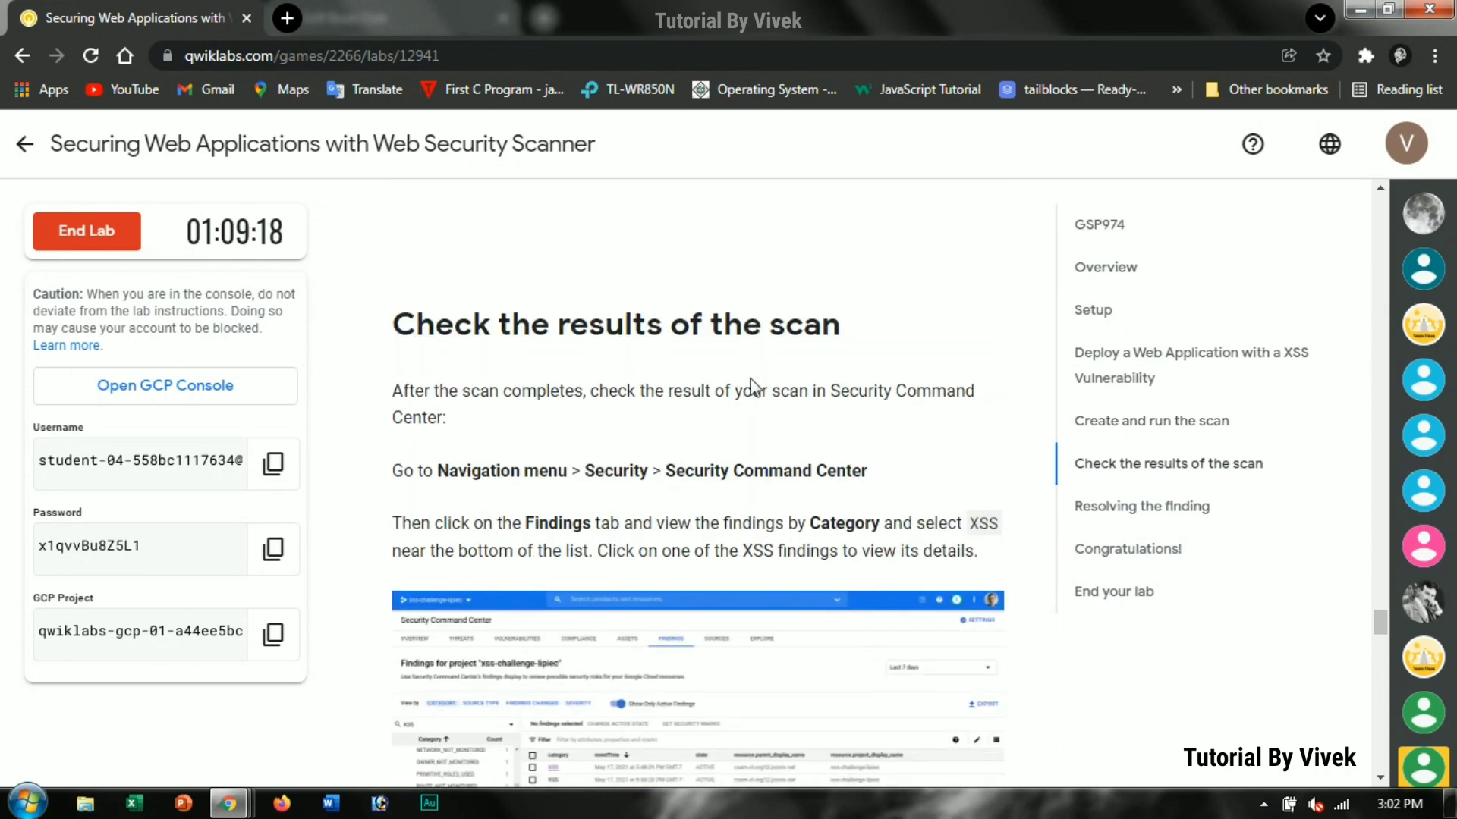
scroll(748, 383, down, 3)
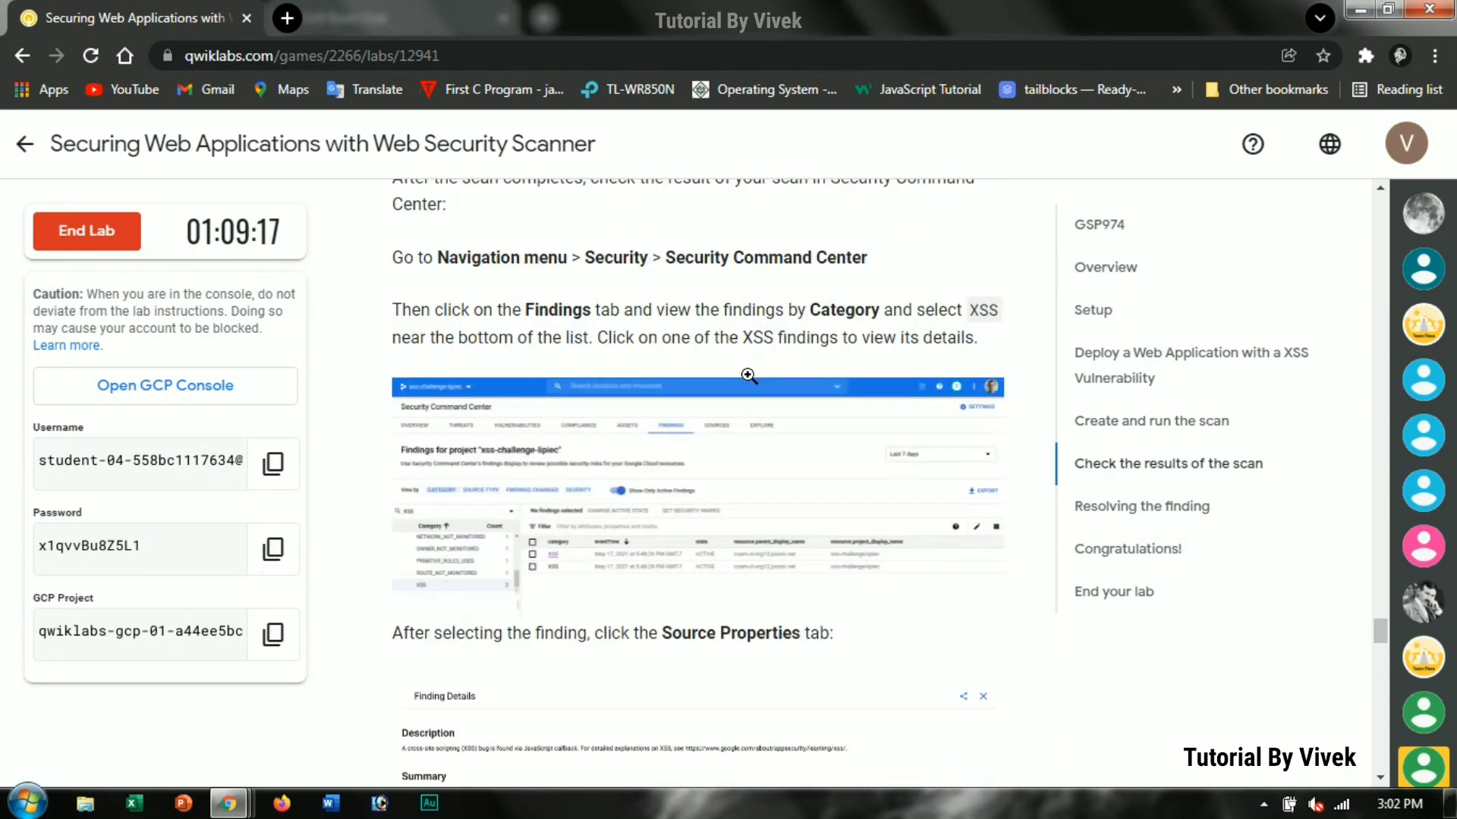
double_click(602, 257)
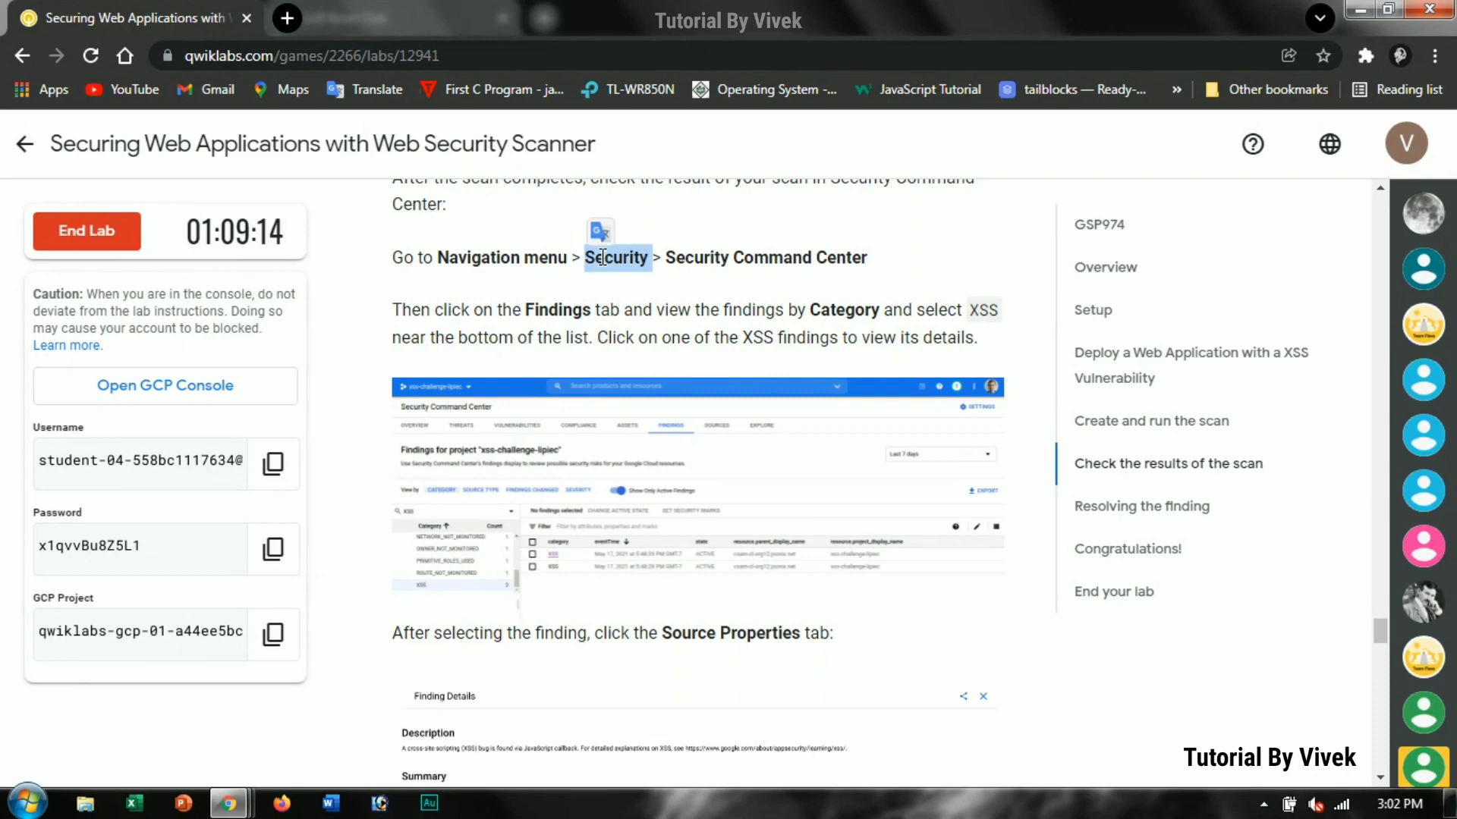
key(alt+Tab)
key(alt+Tab)
drag(666, 258, 867, 258)
key(ctrl+c)
- Search the cloud console for "Security Command Center" and open that page
key(alt+Tab)
click(697, 133)
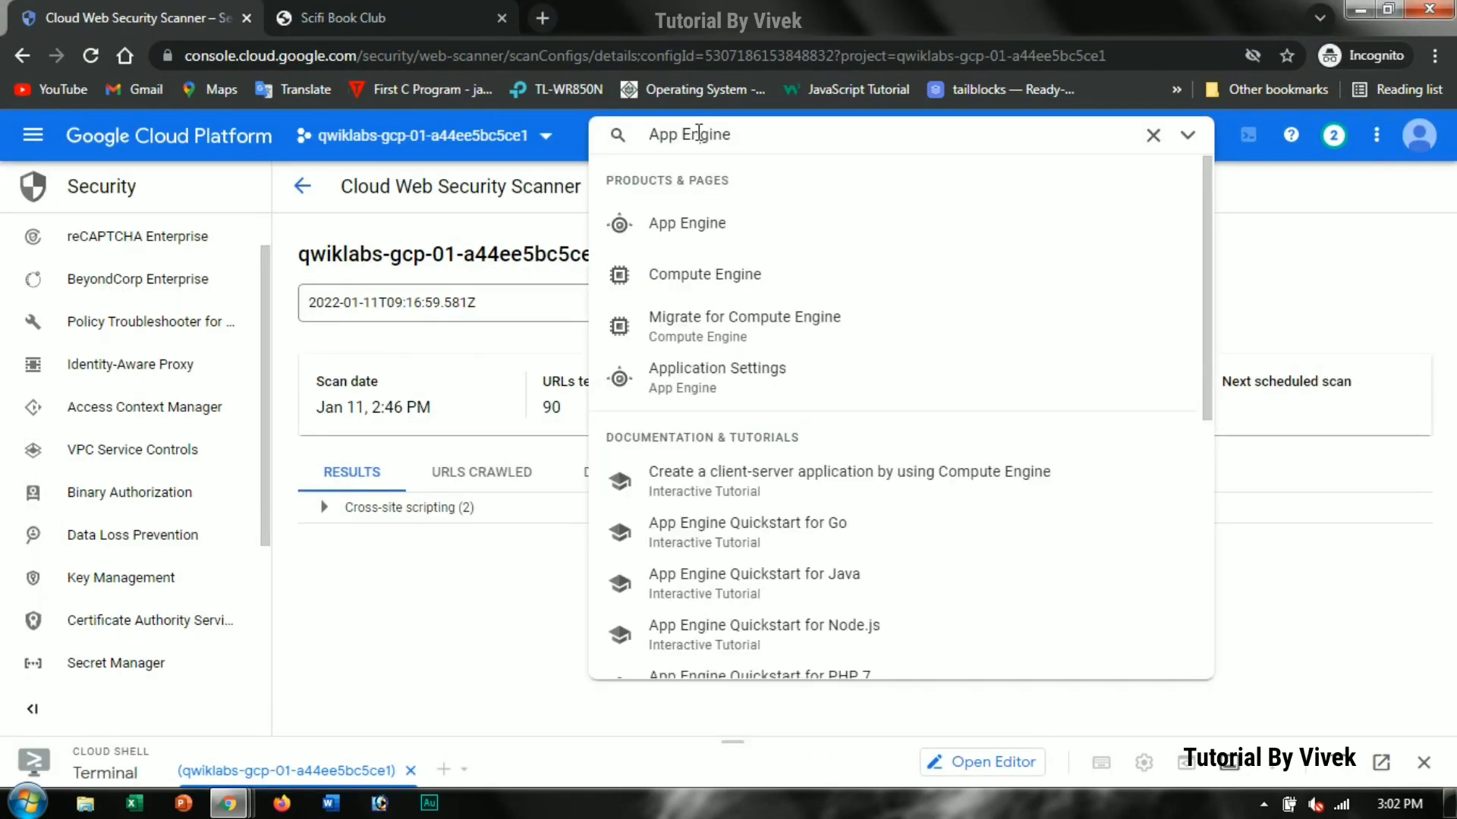
key(ctrl+a)
key(End)
key(alt+Tab)
key(alt+Tab)
triple_click(730, 144)
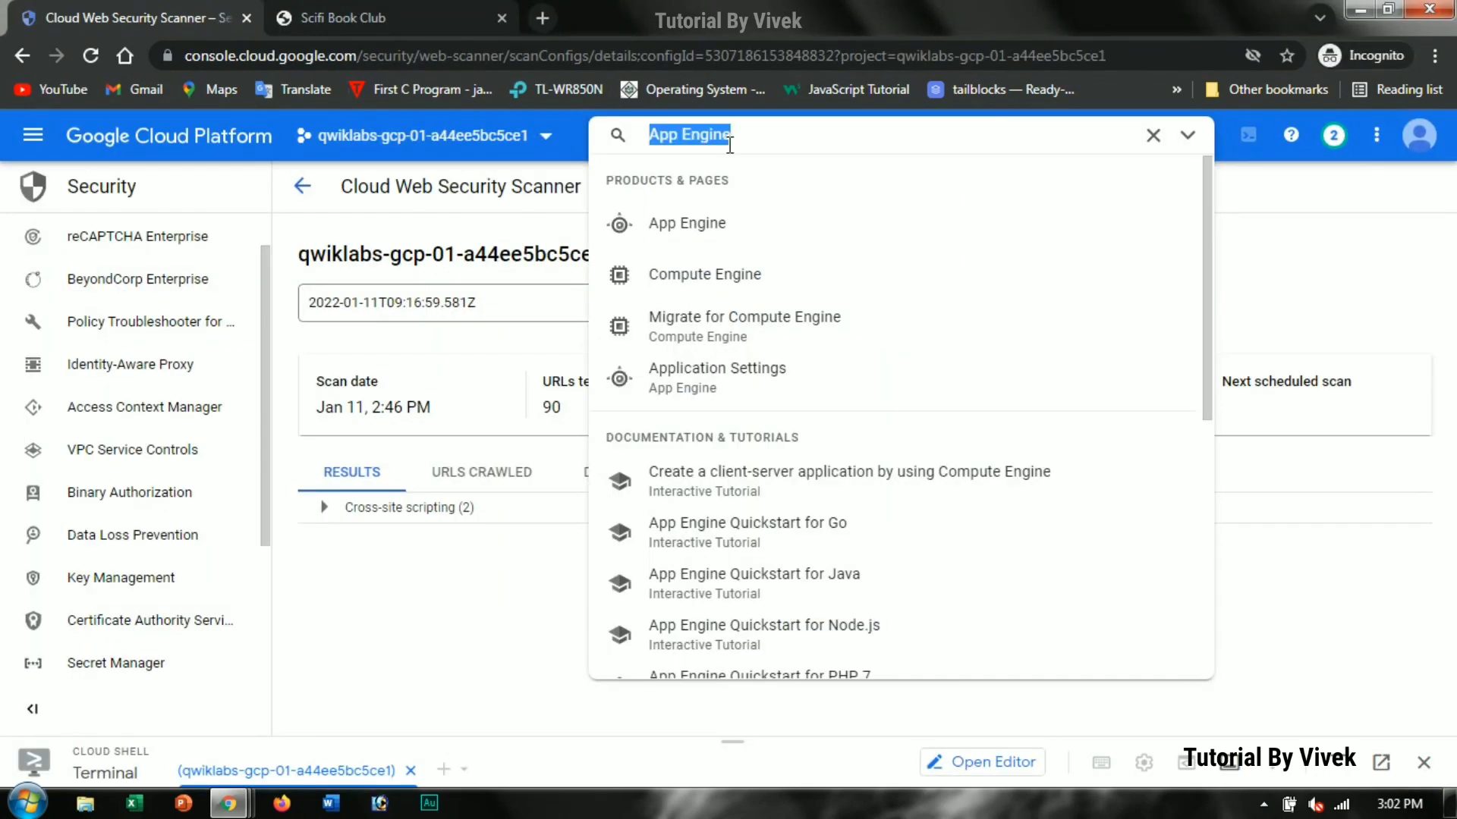
key(ctrl+v)
click(781, 214)
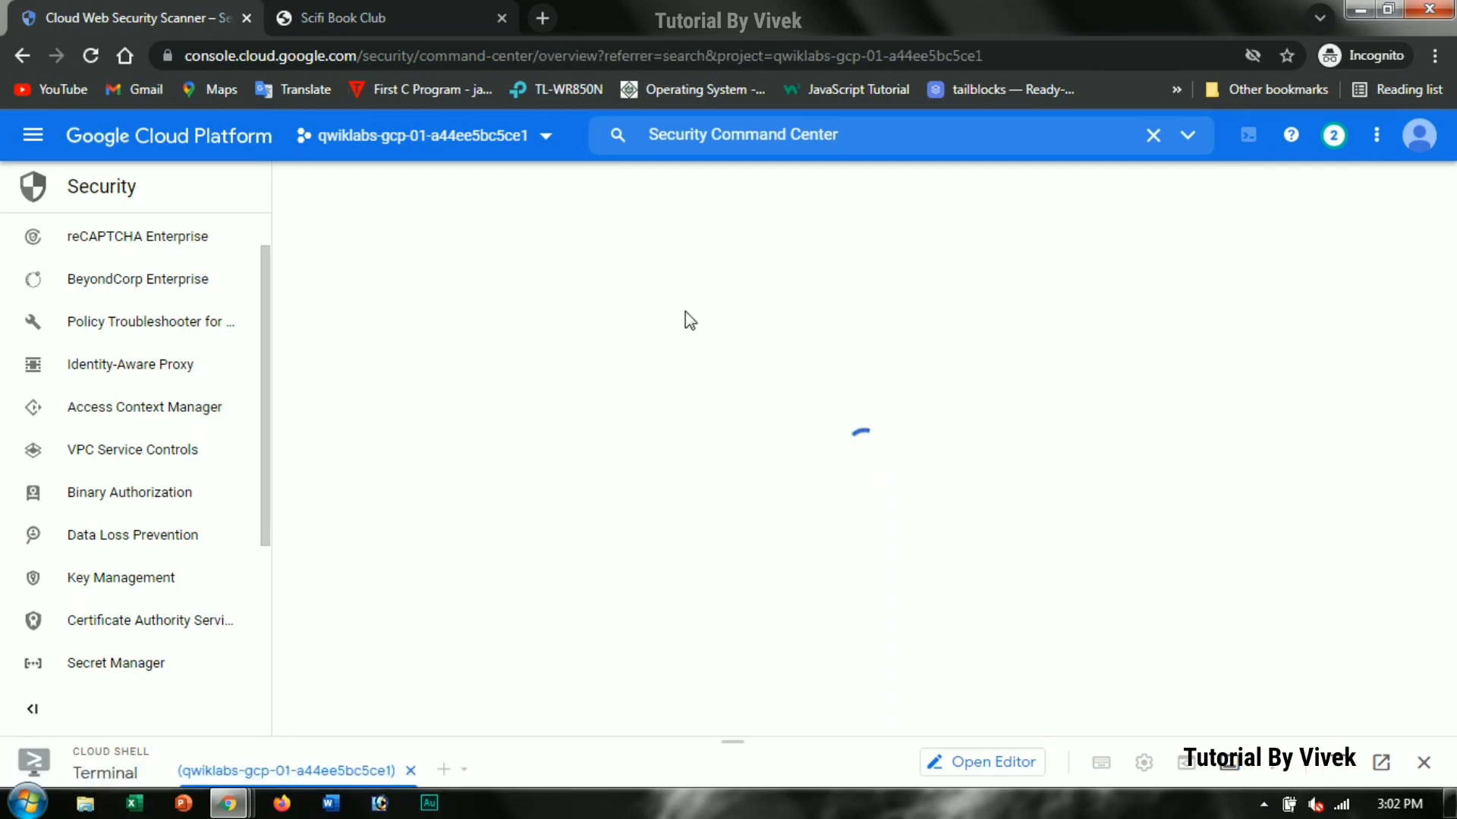
- Review the lab's instructions for viewing XSS findings and open the project's Findings view in Security Command Center
scroll(765, 437, down, 1)
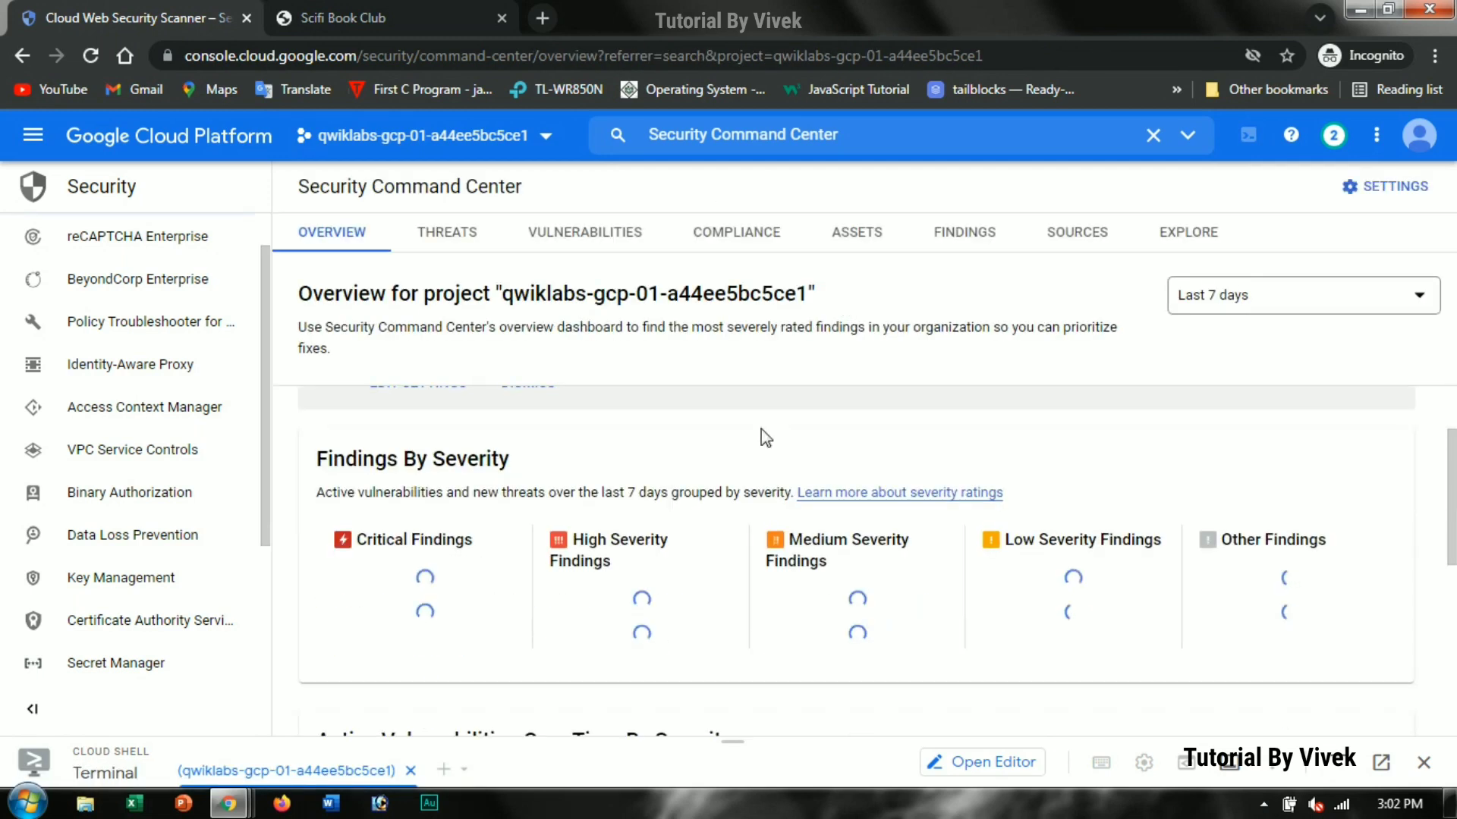
key(alt+Tab)
scroll(650, 375, down, 1)
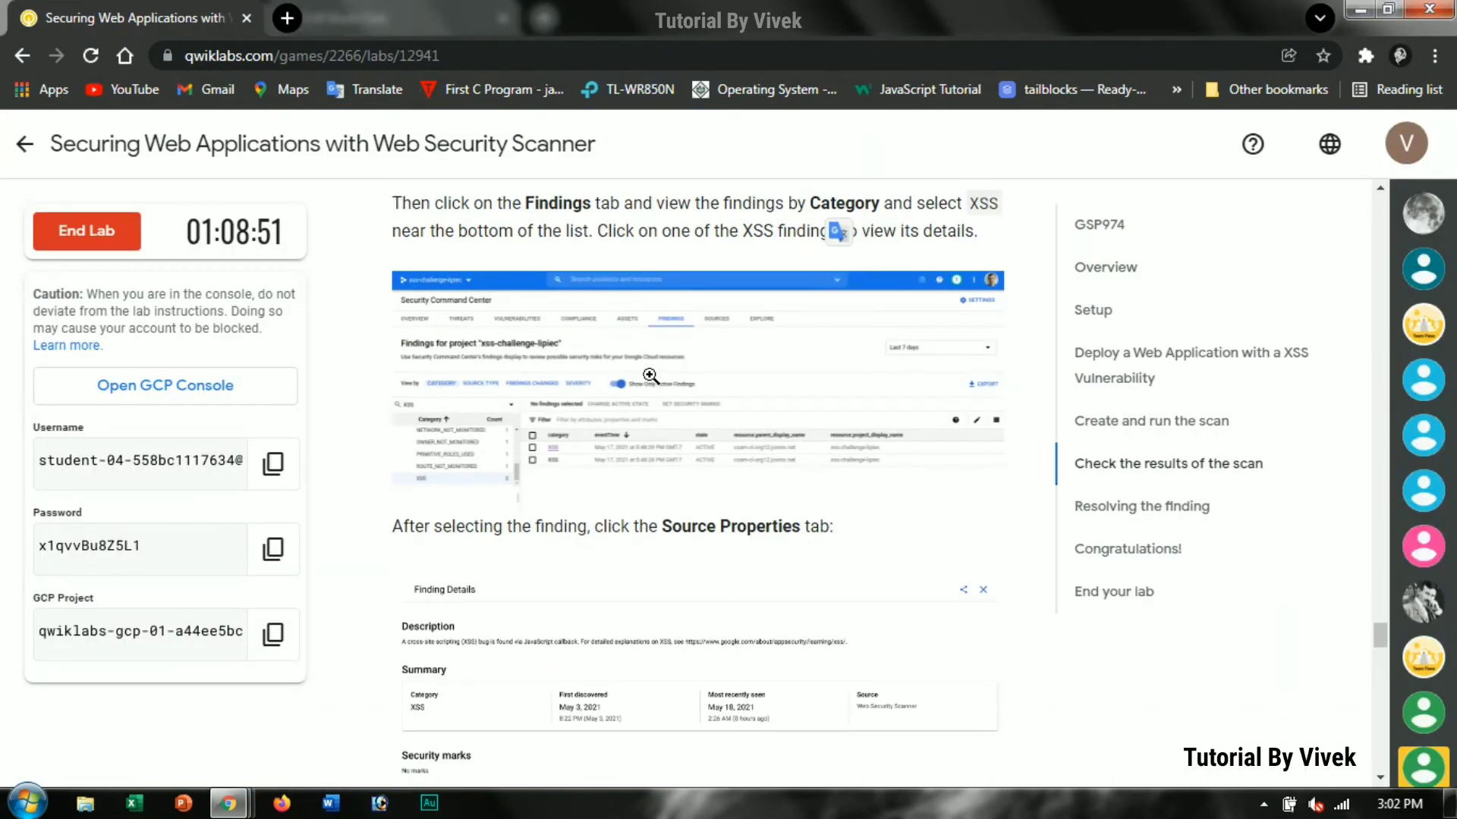
scroll(650, 374, up, 2)
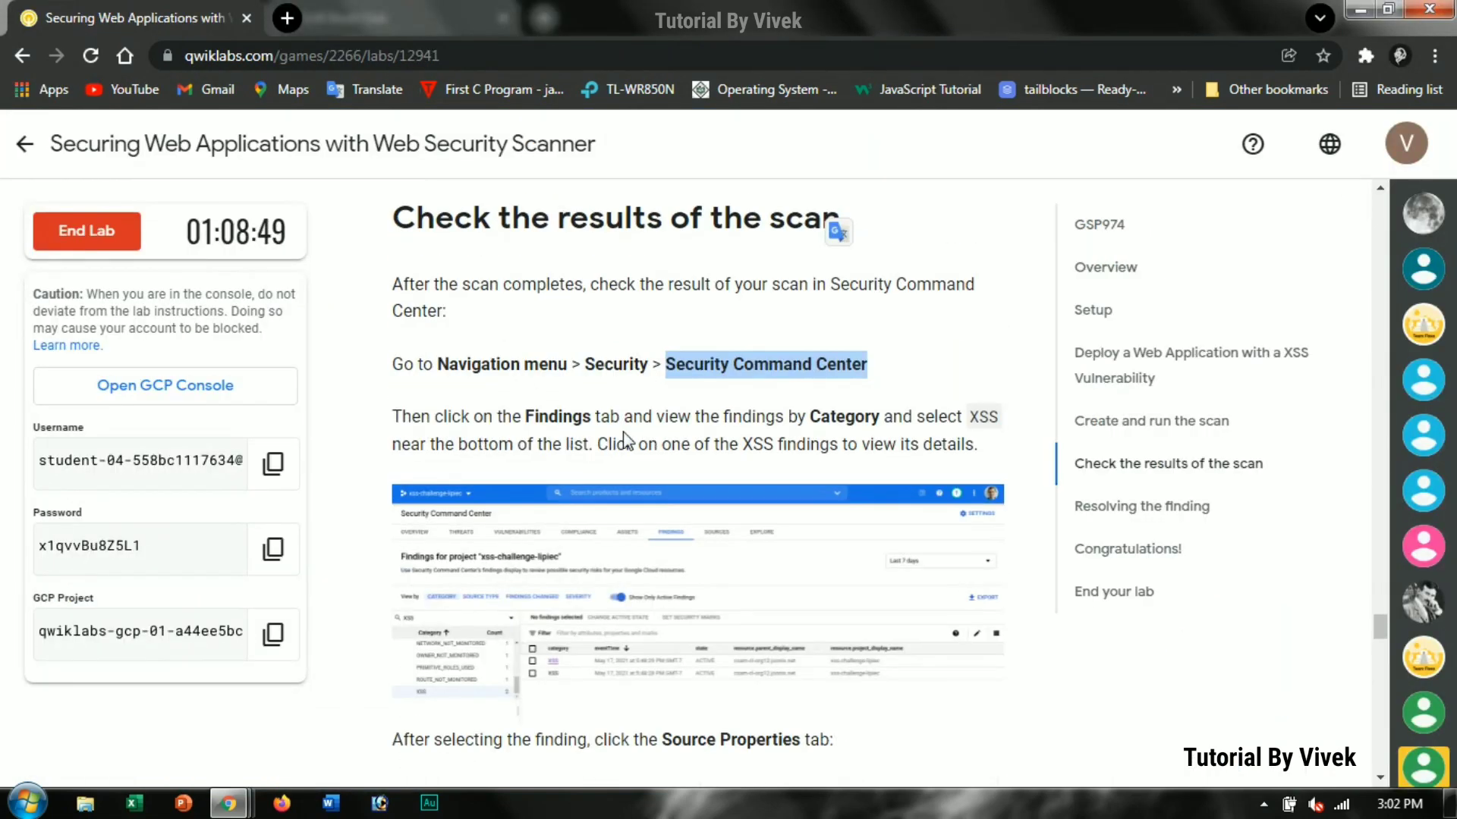
key(alt+Tab)
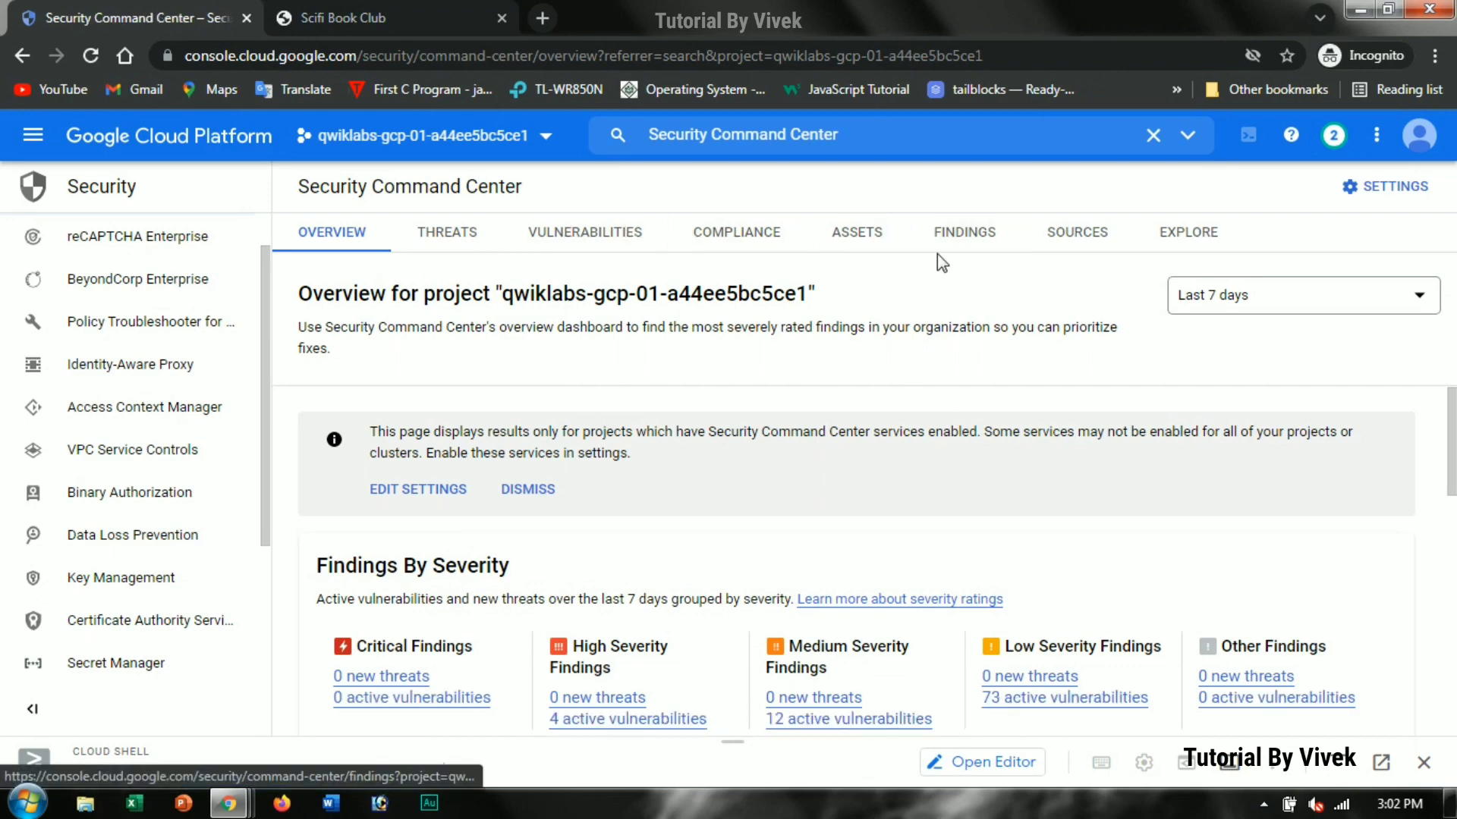
click(966, 243)
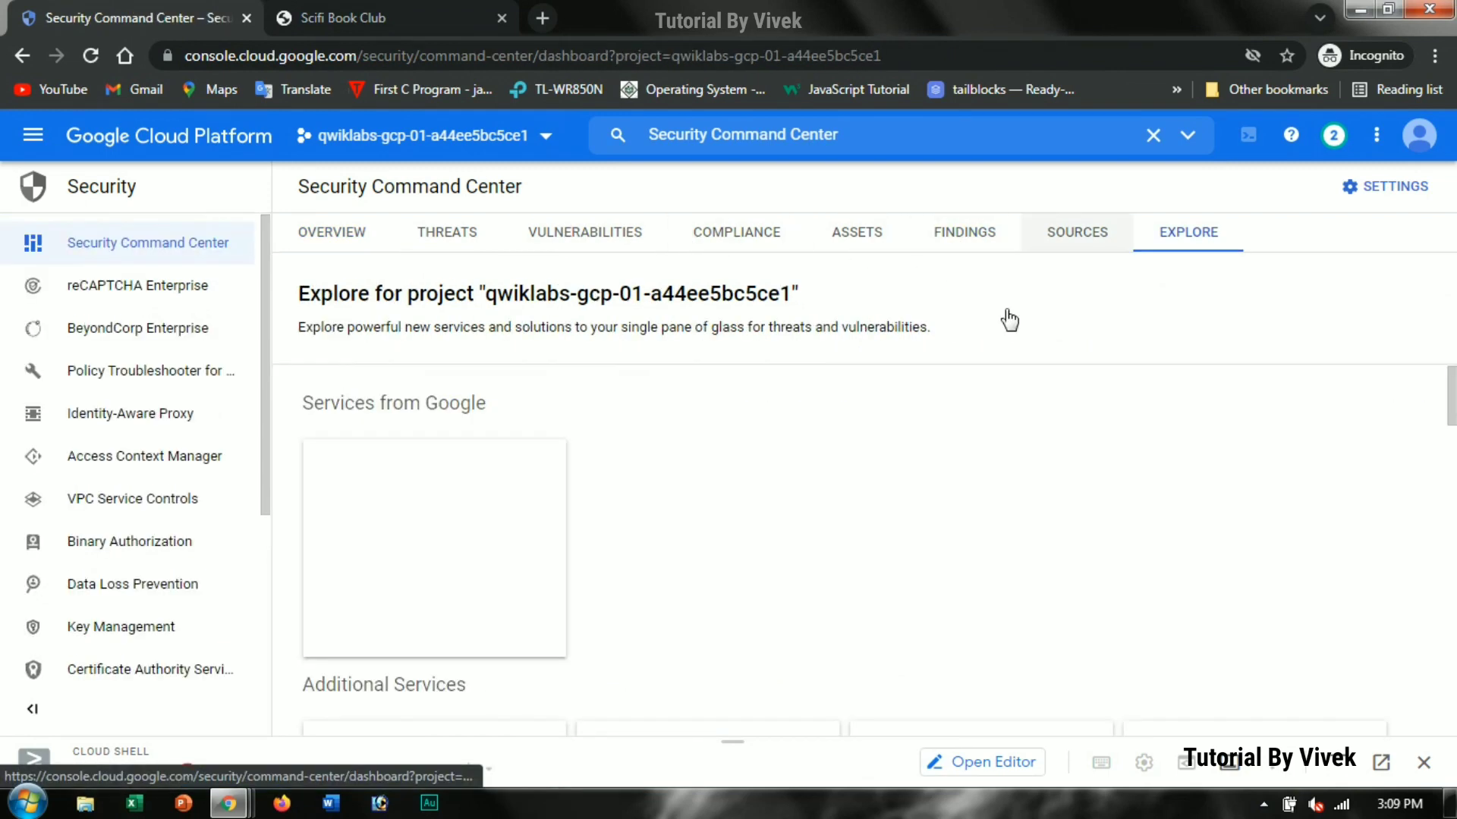
- Look through the project's Sources and Overview pages in Security Command Center
click(1078, 235)
scroll(799, 499, down, 10)
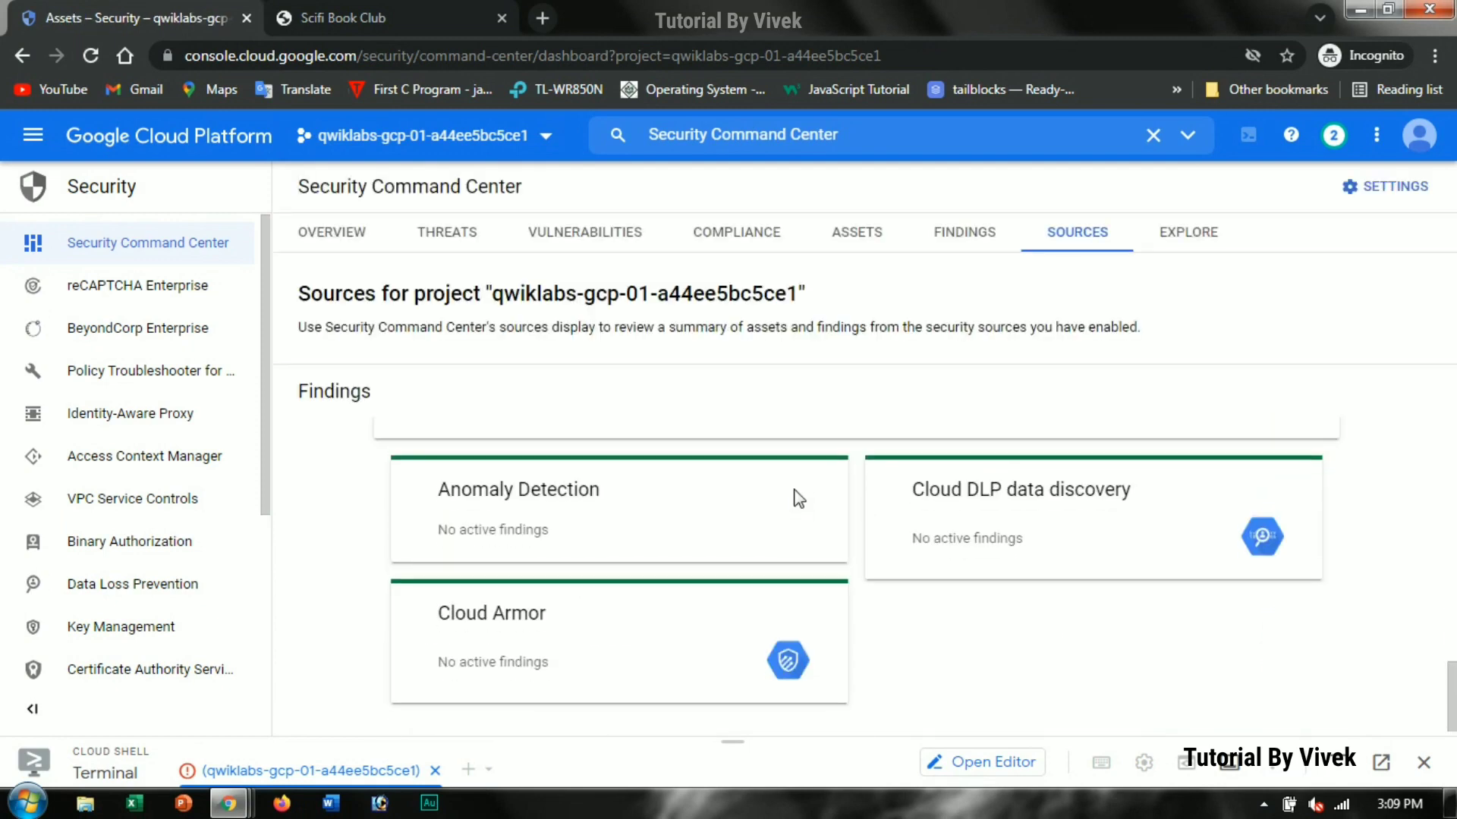
click(370, 230)
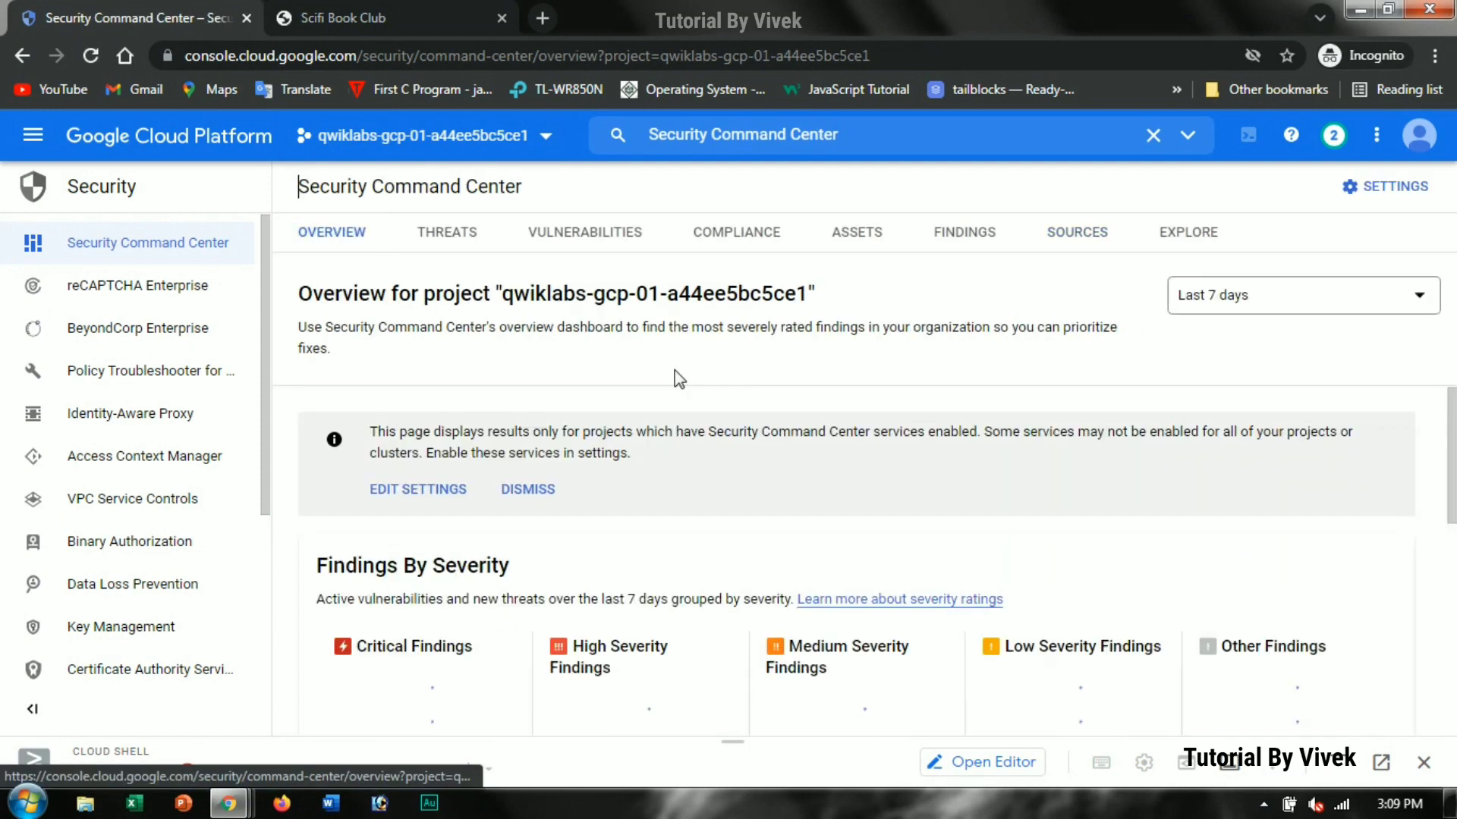
scroll(677, 418, down, 5)
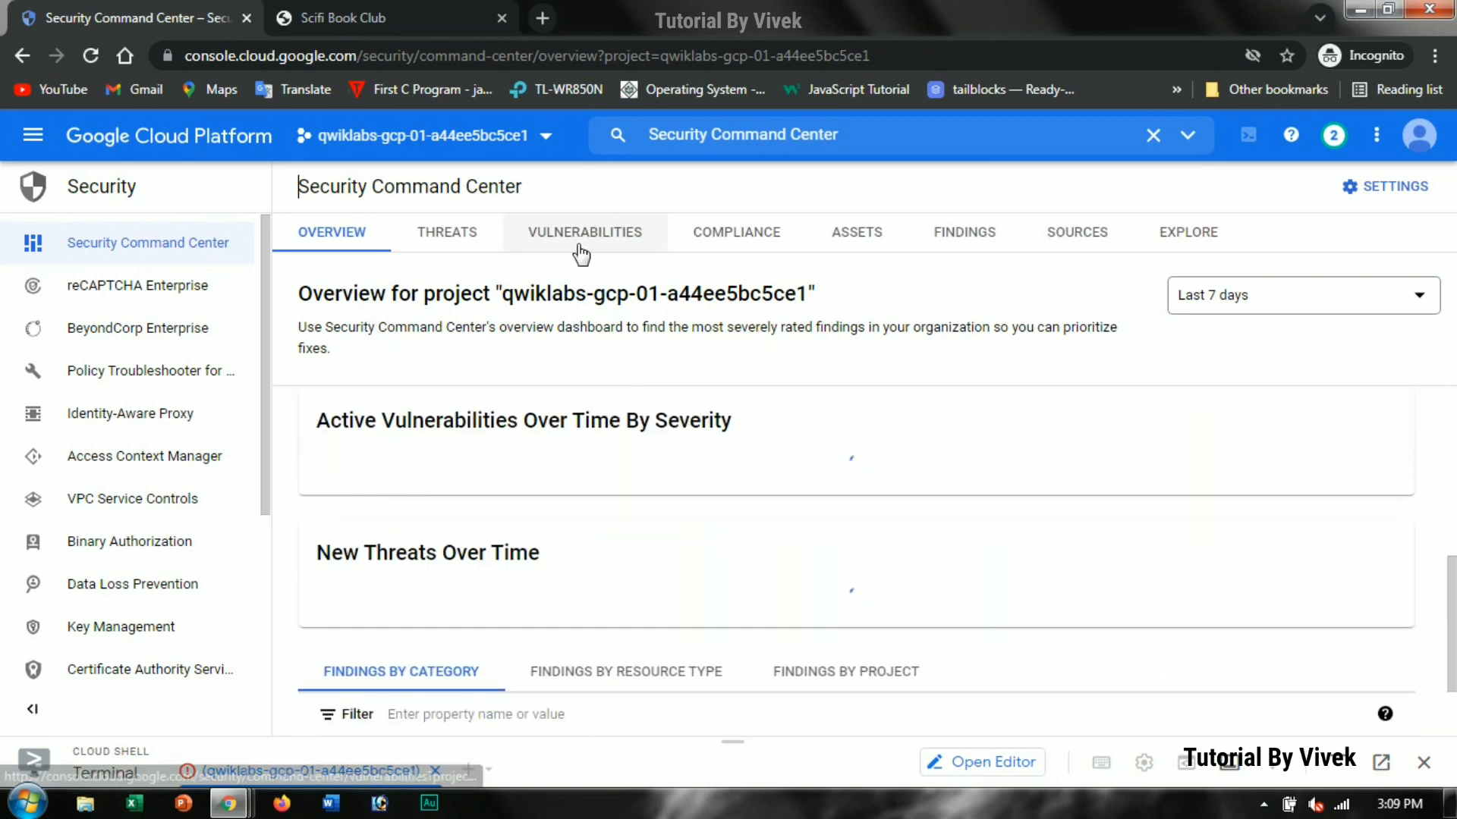
- Reconnect Cloud Shell in an enlarged terminal and run the lab commands "cd ~/xss-challenge/templates" and "vi submitted.html"
key(alt+Tab)
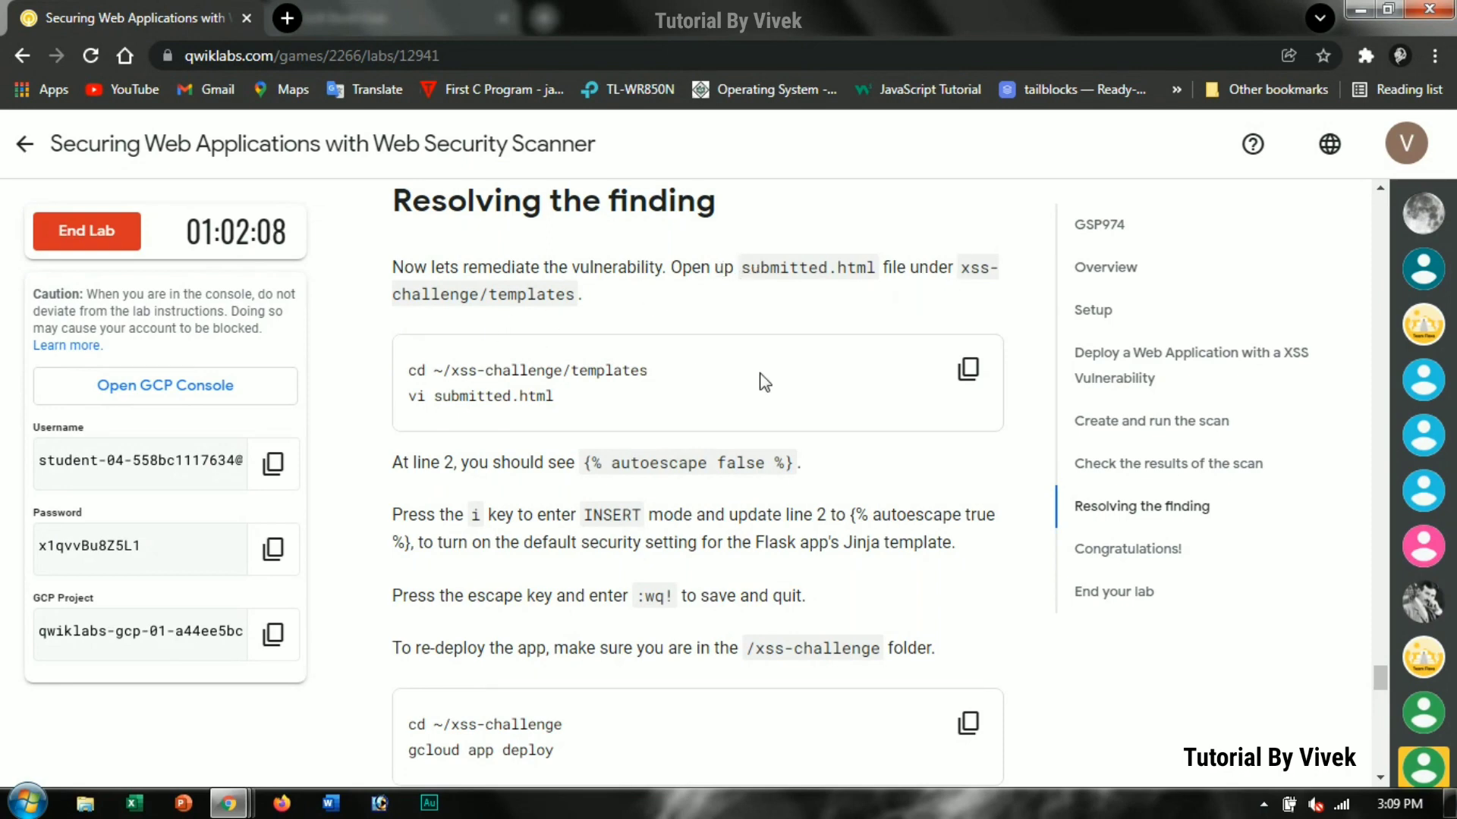
click(961, 379)
key(alt+Tab)
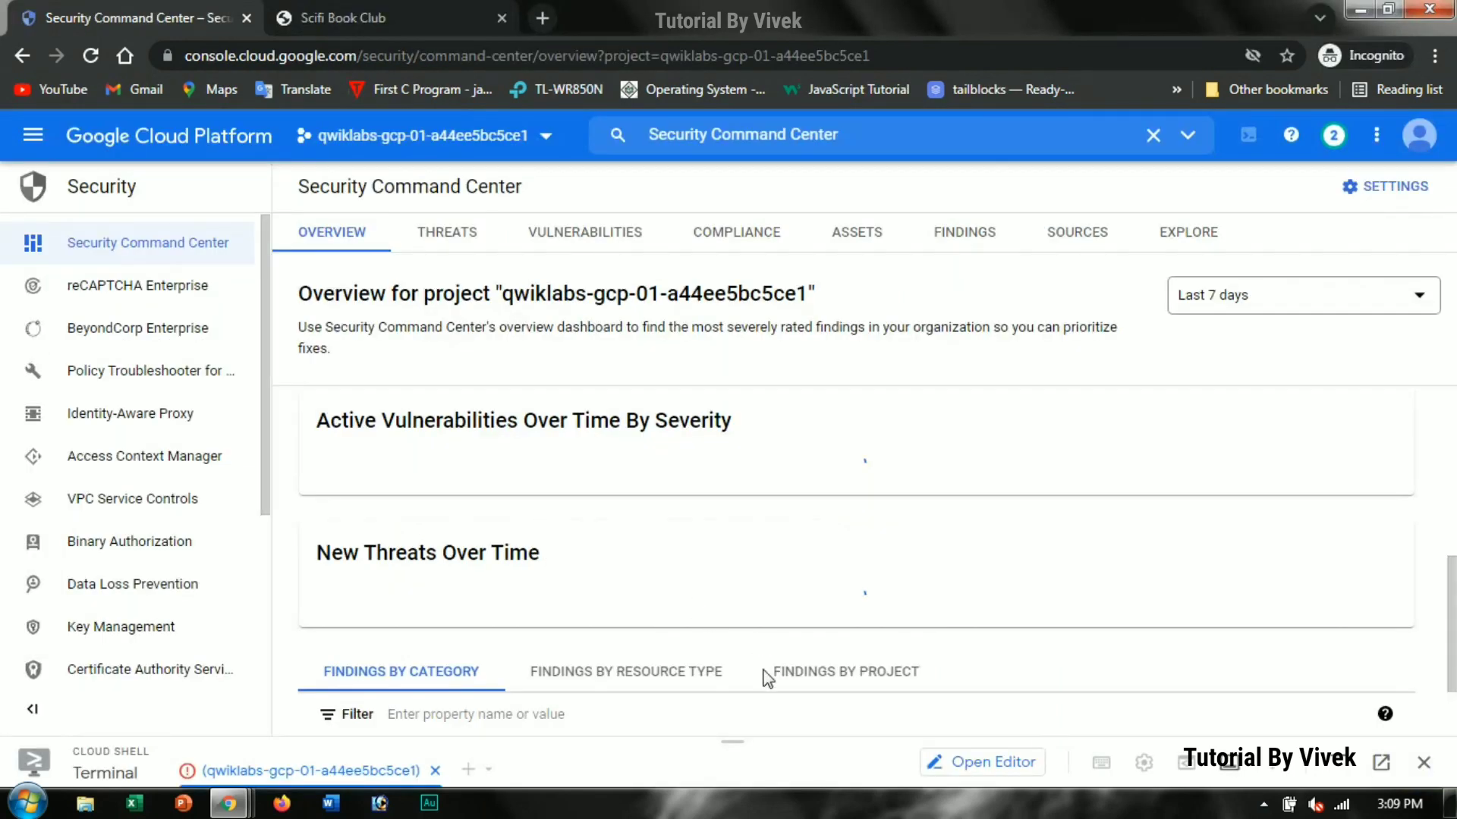
drag(739, 499, 733, 452)
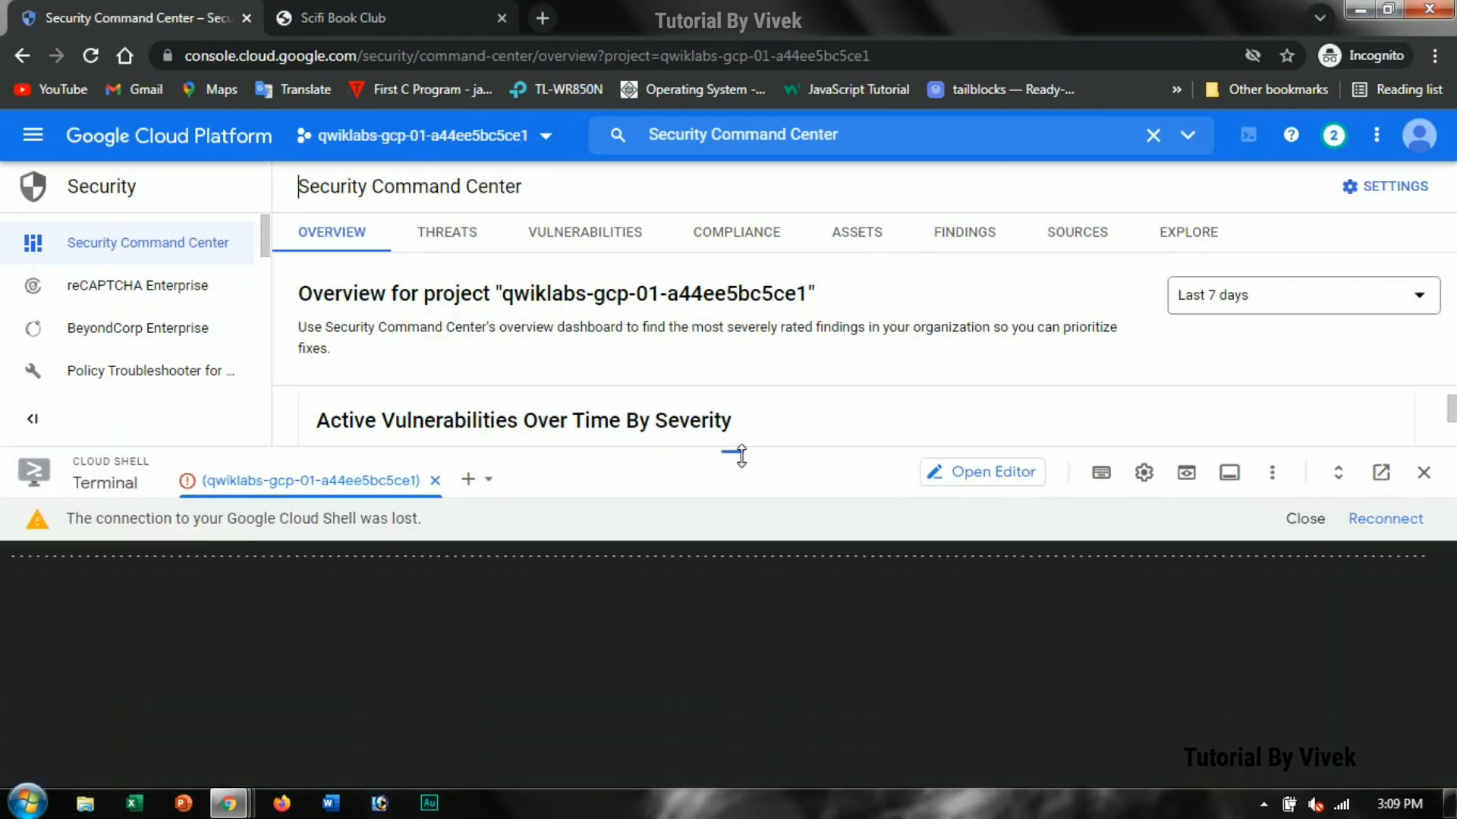
click(1383, 521)
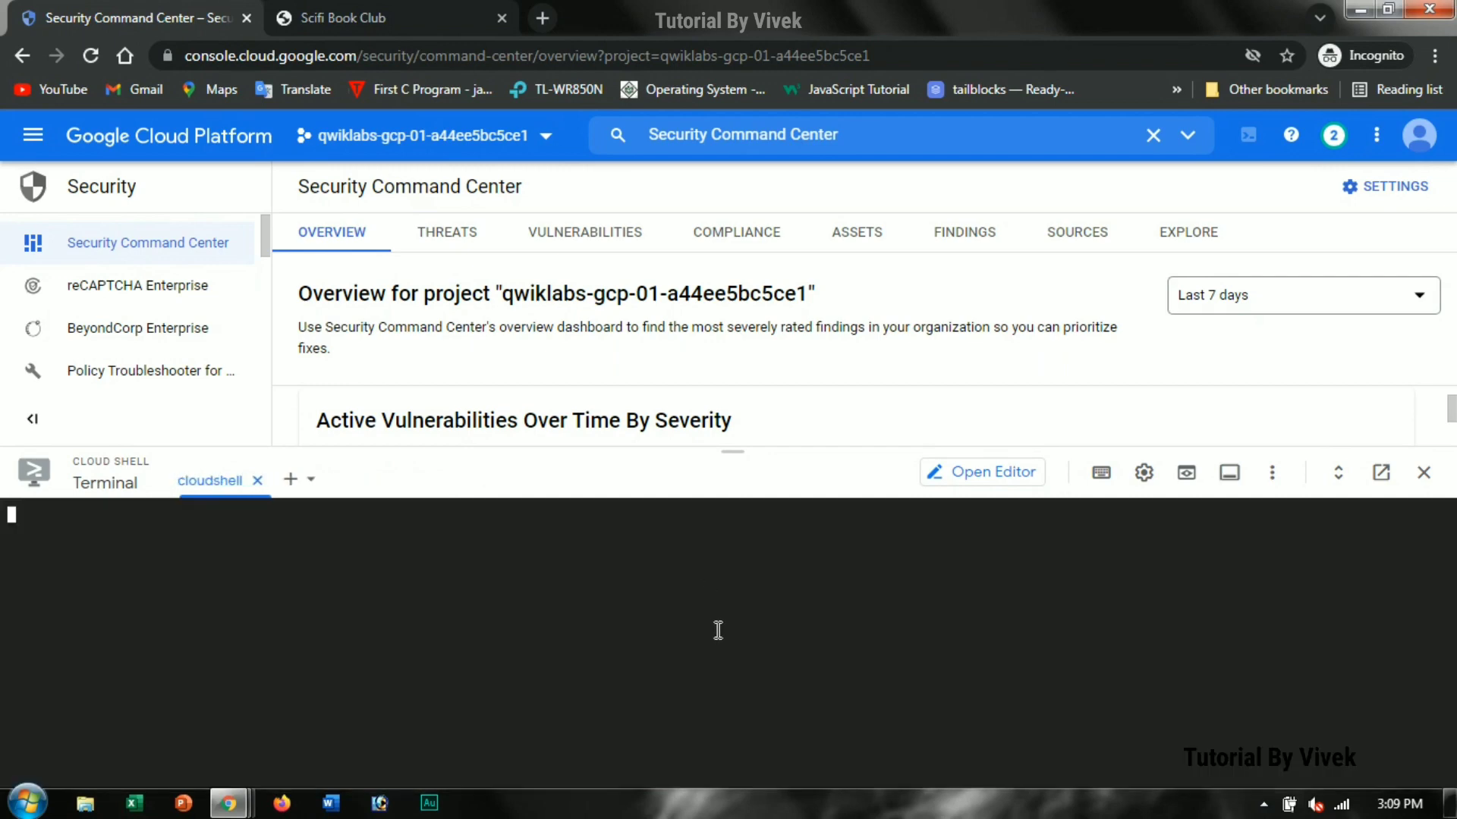
key(ctrl+v)
key(Return)
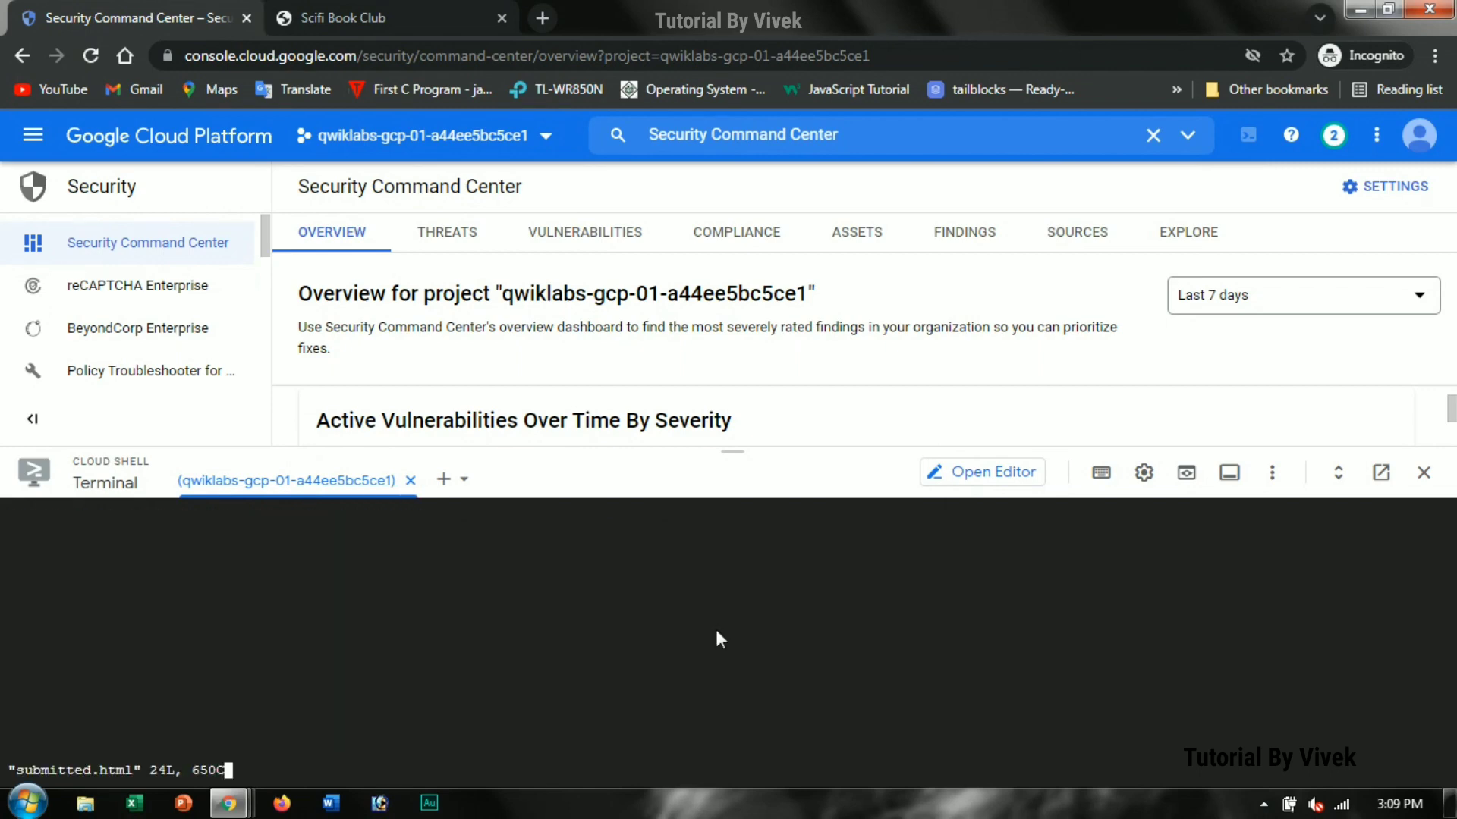
- Following the lab's editing instructions, change line 2 of submitted.html in vi to {% autoescape true %}
key(alt+Tab)
scroll(728, 512, down, 1)
scroll(728, 512, down, 1)
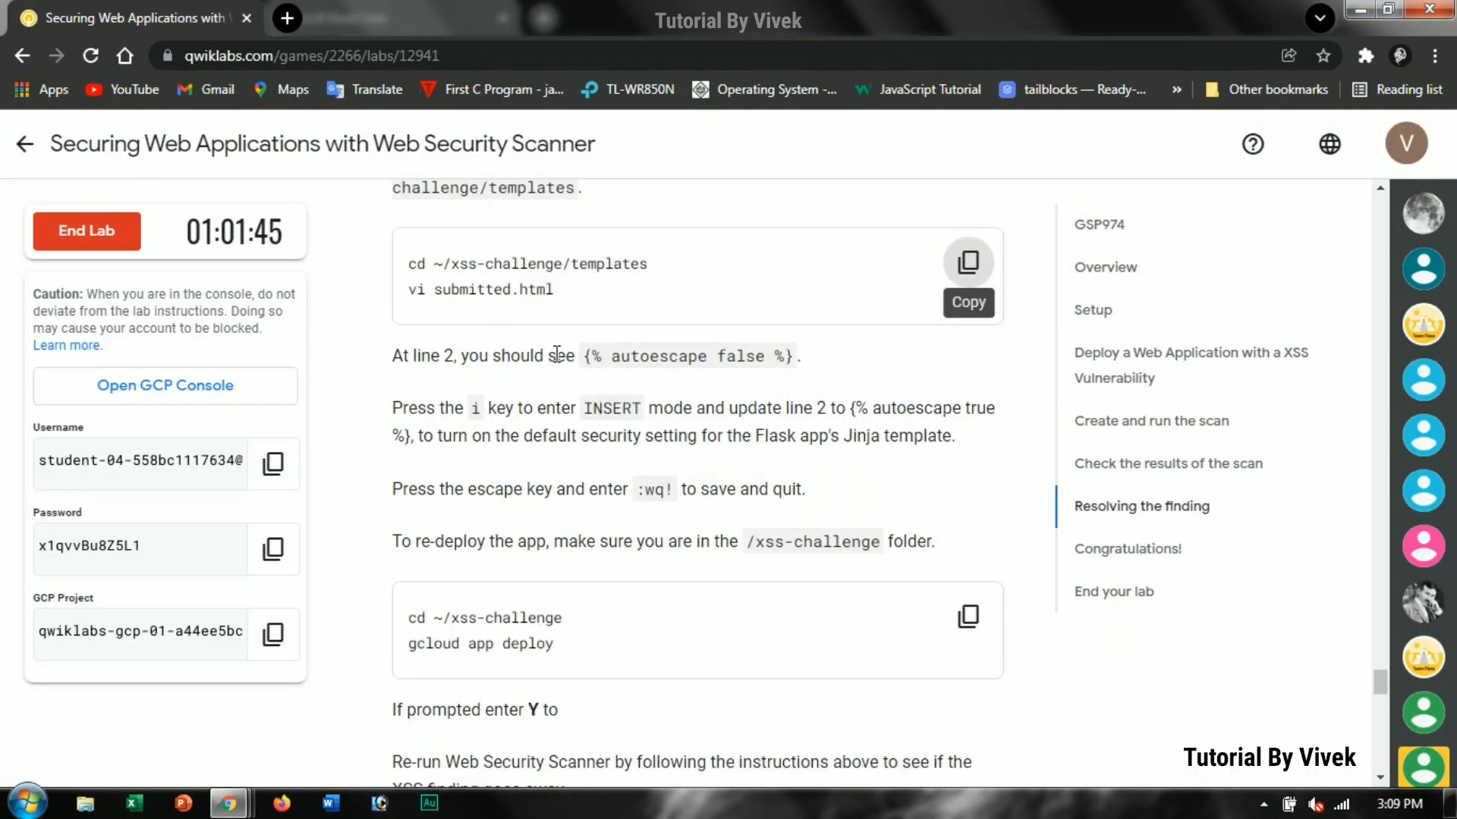
key(alt+Tab)
key(Down)
key(alt+Tab)
key(alt+Tab)
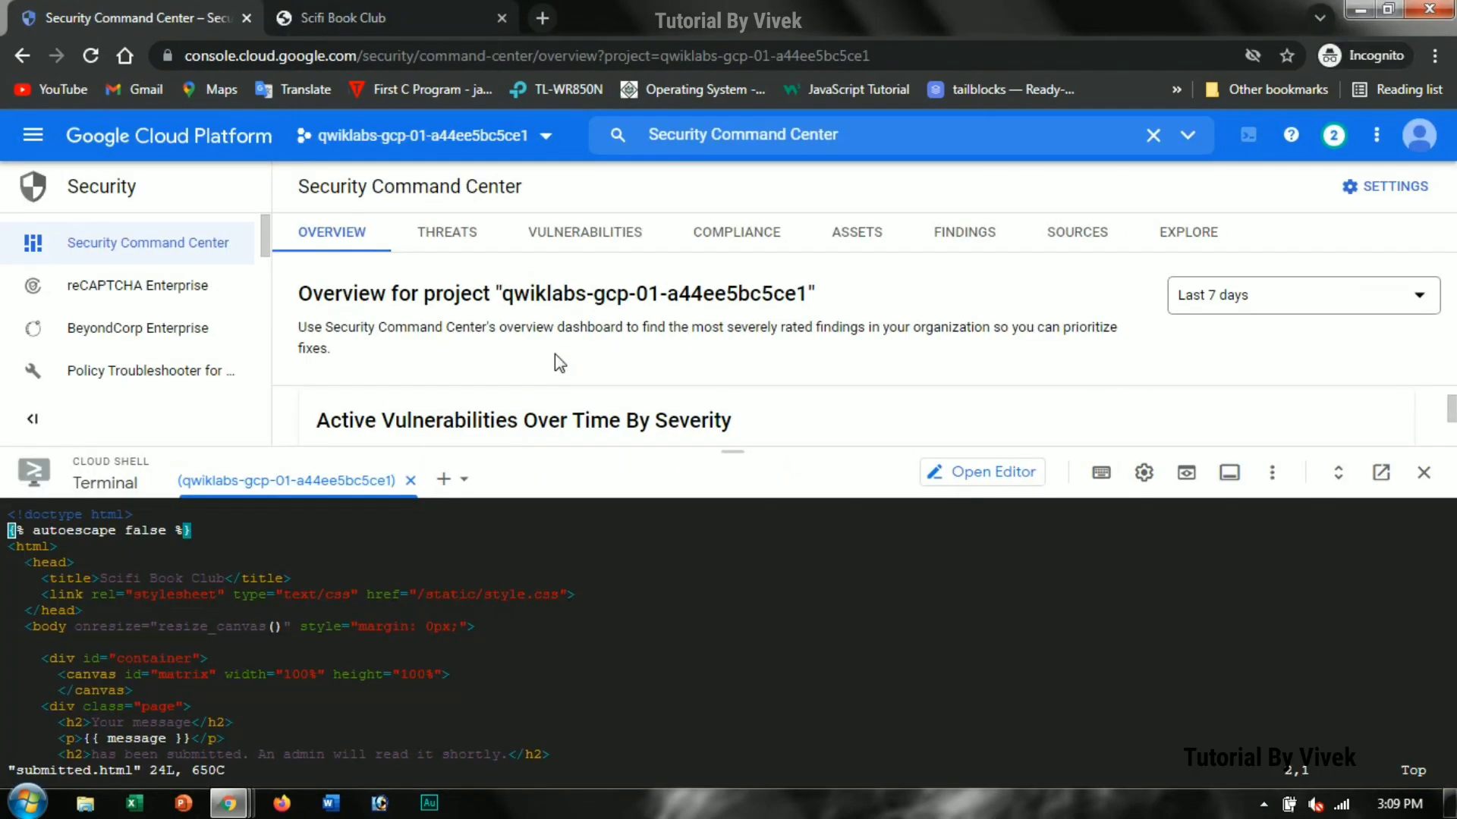
key(i)
key(alt+Tab)
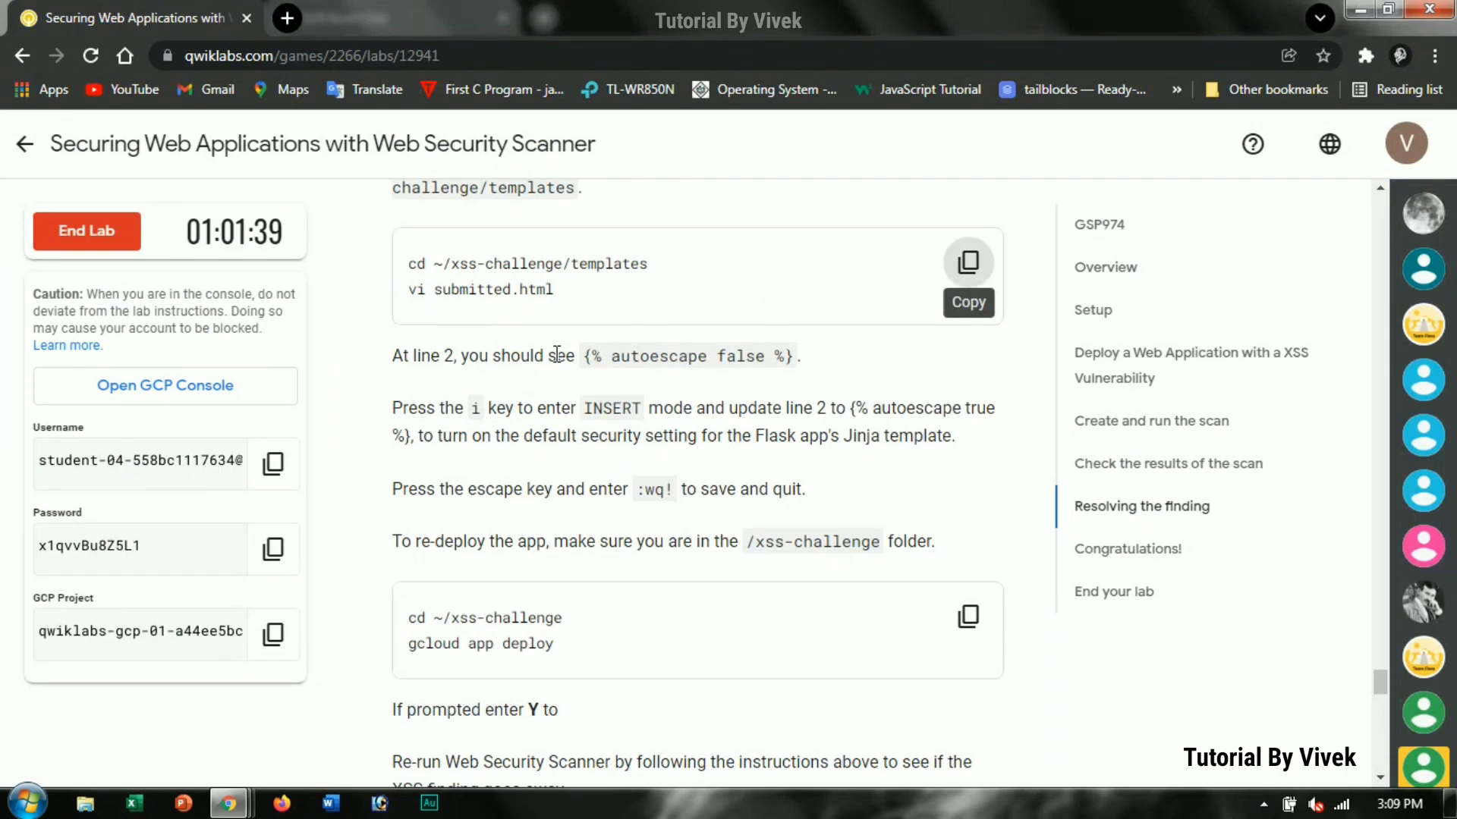
key(alt+Tab)
key(Right)
key(Right)
key(Right)
key(Right)
key(Right)
key(Right)
key(Right)
key(Right)
key(Right)
key(Right)
key(Right)
key(Right)
key(Right)
key(Right)
key(Right)
key(Right)
key(Right)
key(Right)
key(Right)
key(BackSpace)
key(BackSpace)
key(BackSpace)
key(BackSpace)
key(BackSpace)
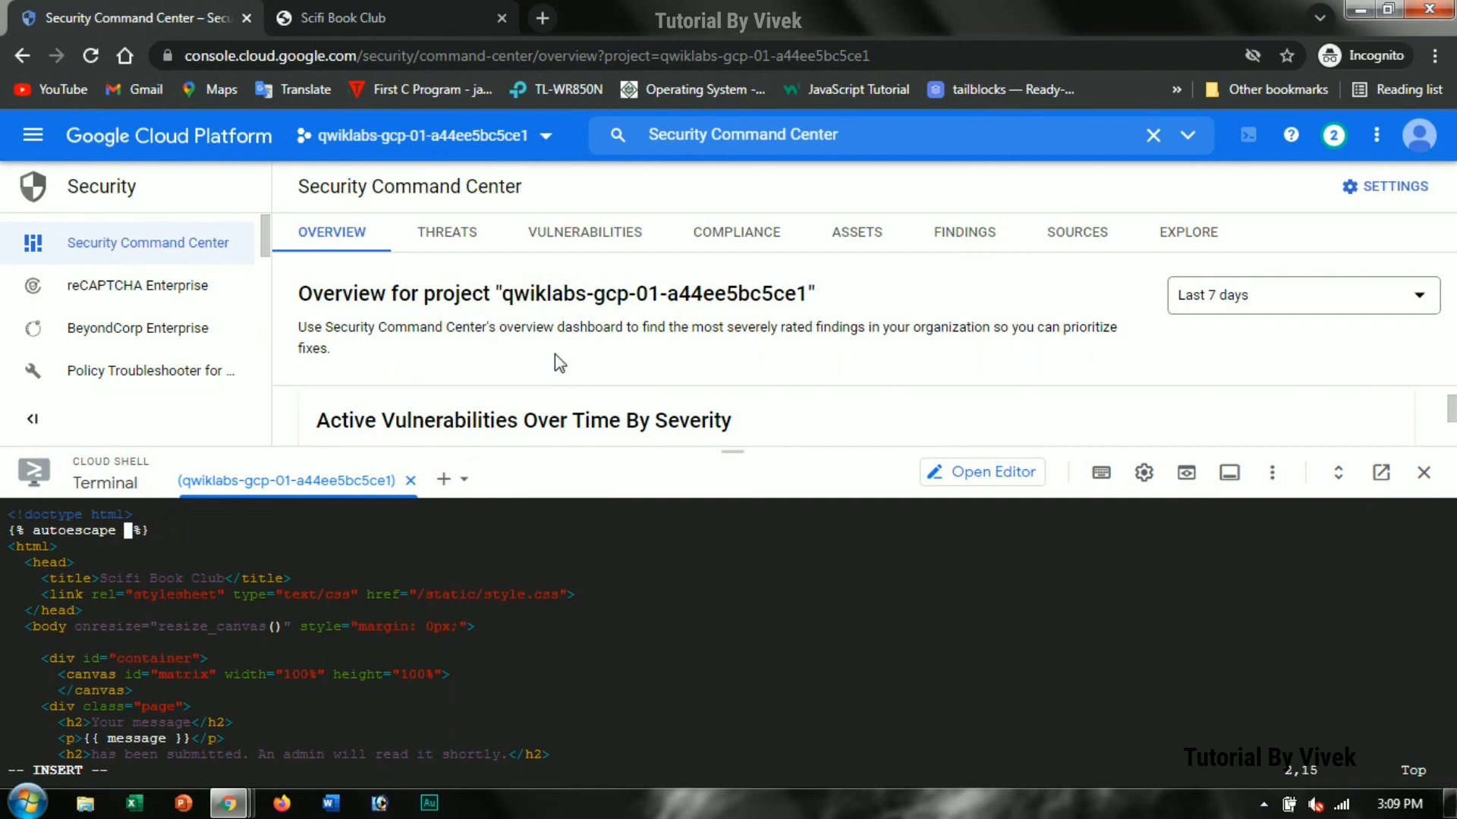
text(true)
- Check the lab's saving instructions, then save submitted.html and quit vi with :wq
key(alt+Tab)
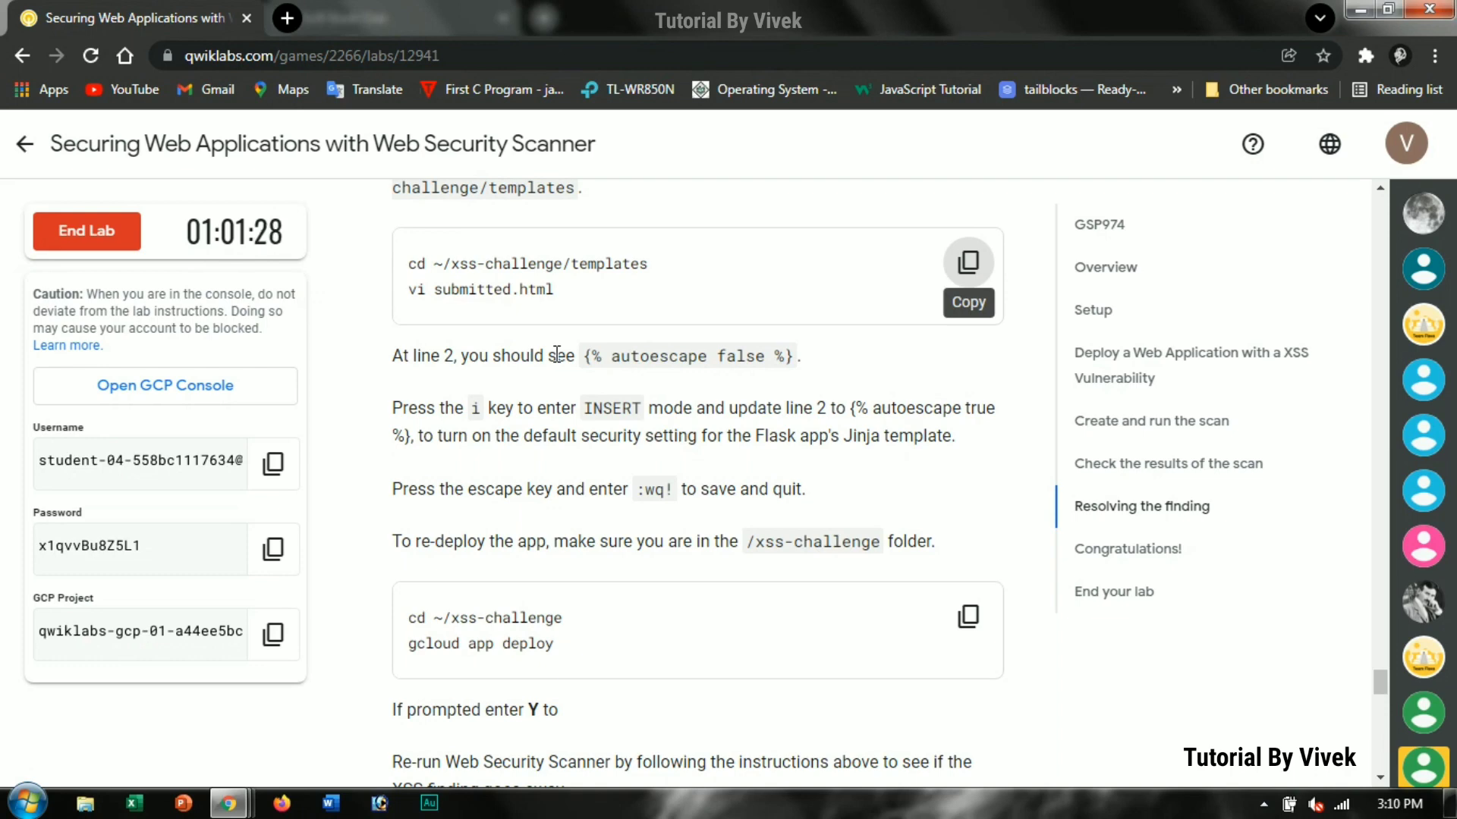
key(alt+Tab)
key(Escape)
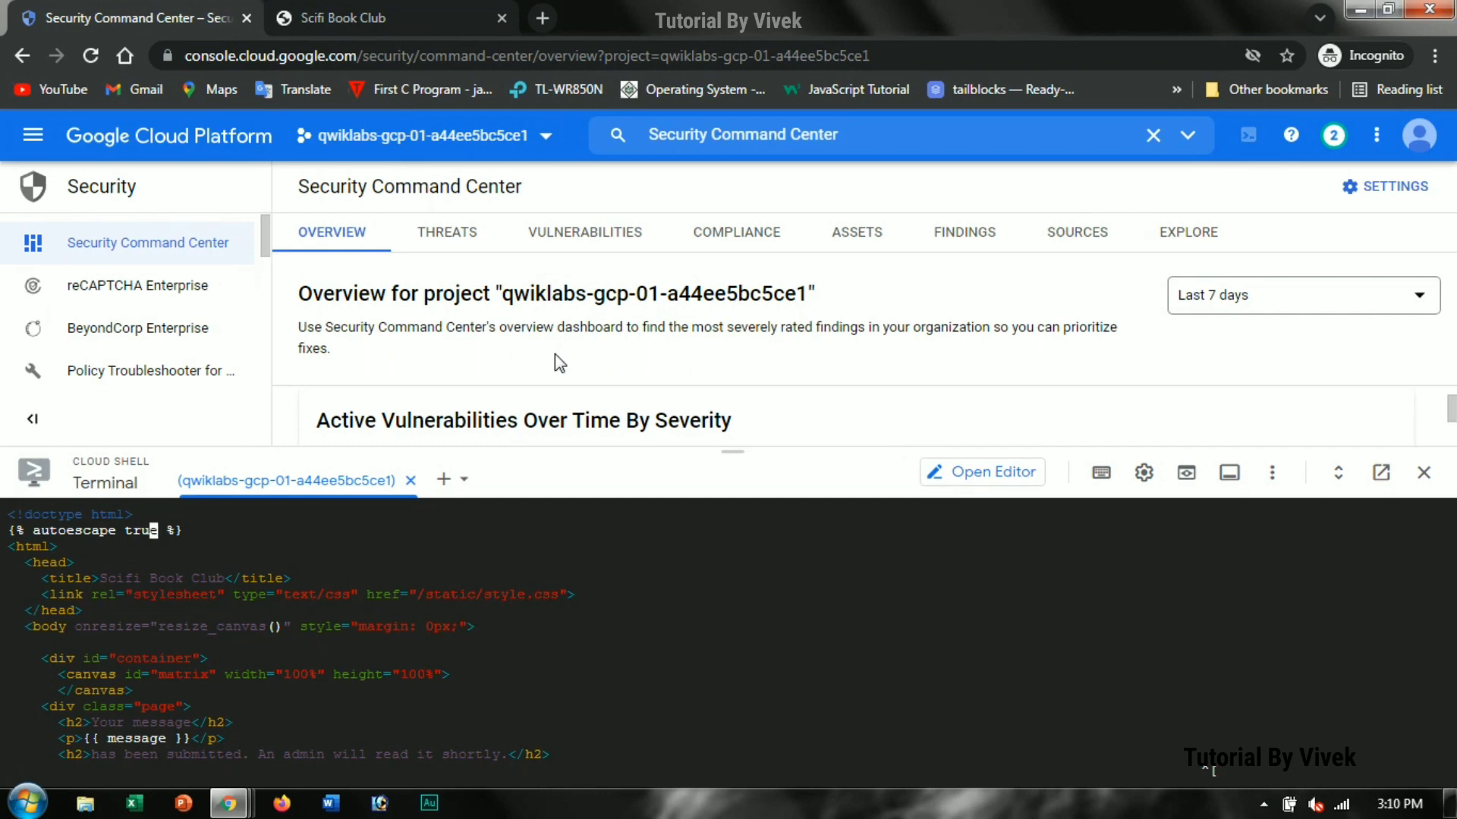
text(:wq)
key(alt+Tab)
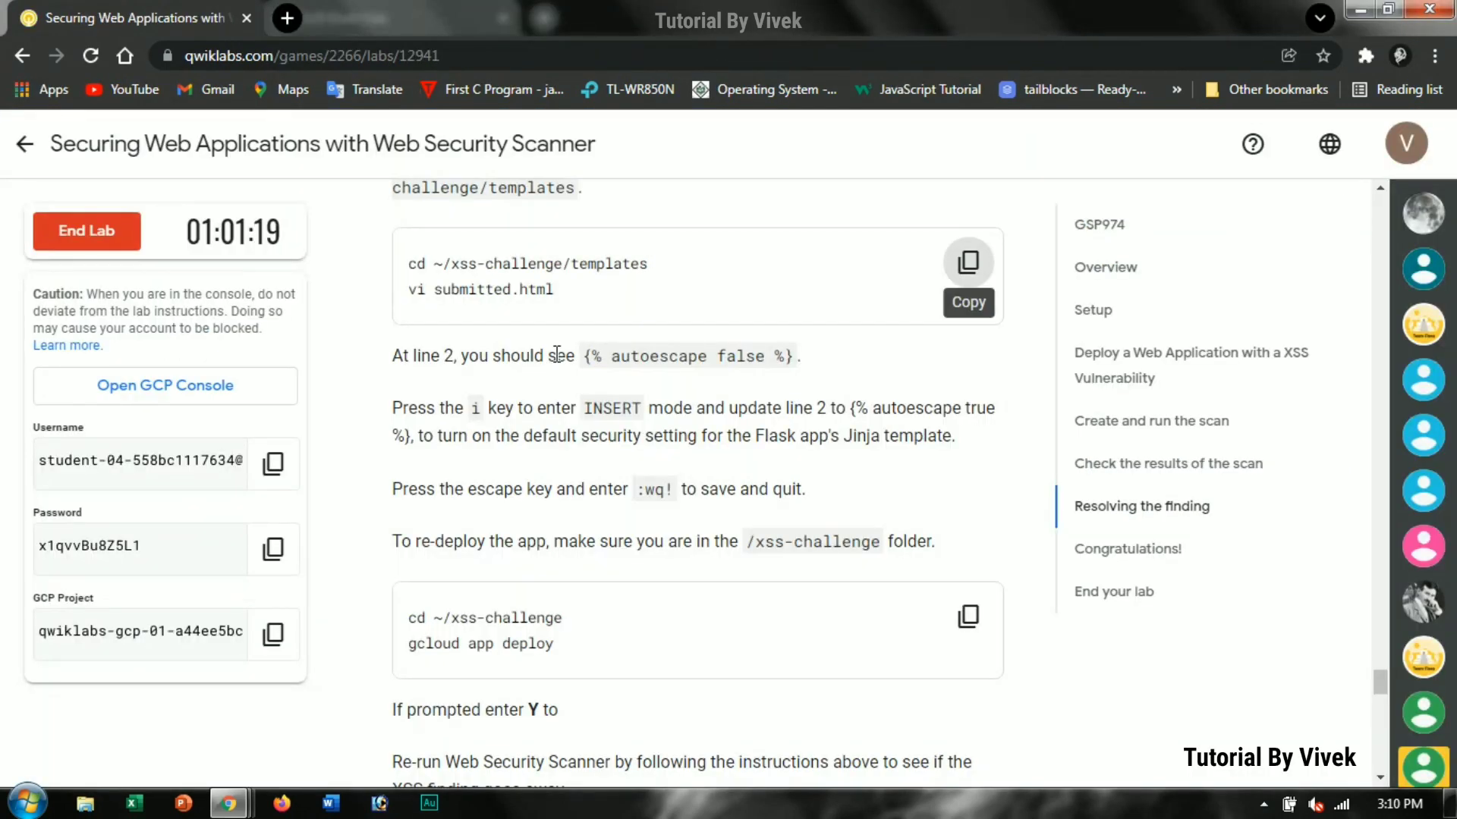
key(alt+Tab)
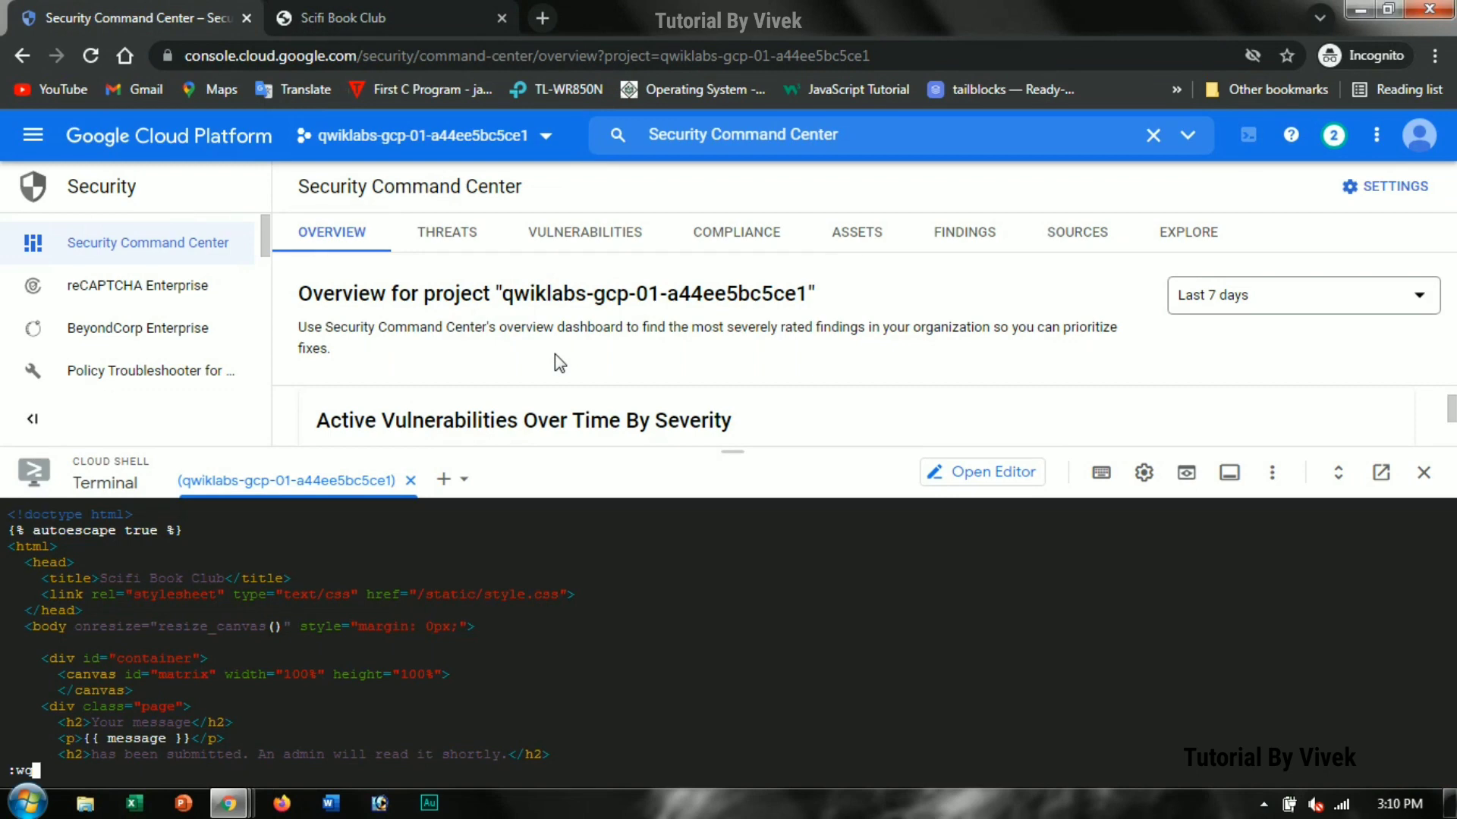
key(Return)
- Copy the lab's redeploy commands "cd ~/xss-challenge" and "gcloud app deploy" and run them in Cloud Shell
key(alt+Tab)
scroll(566, 368, down, 4)
click(967, 402)
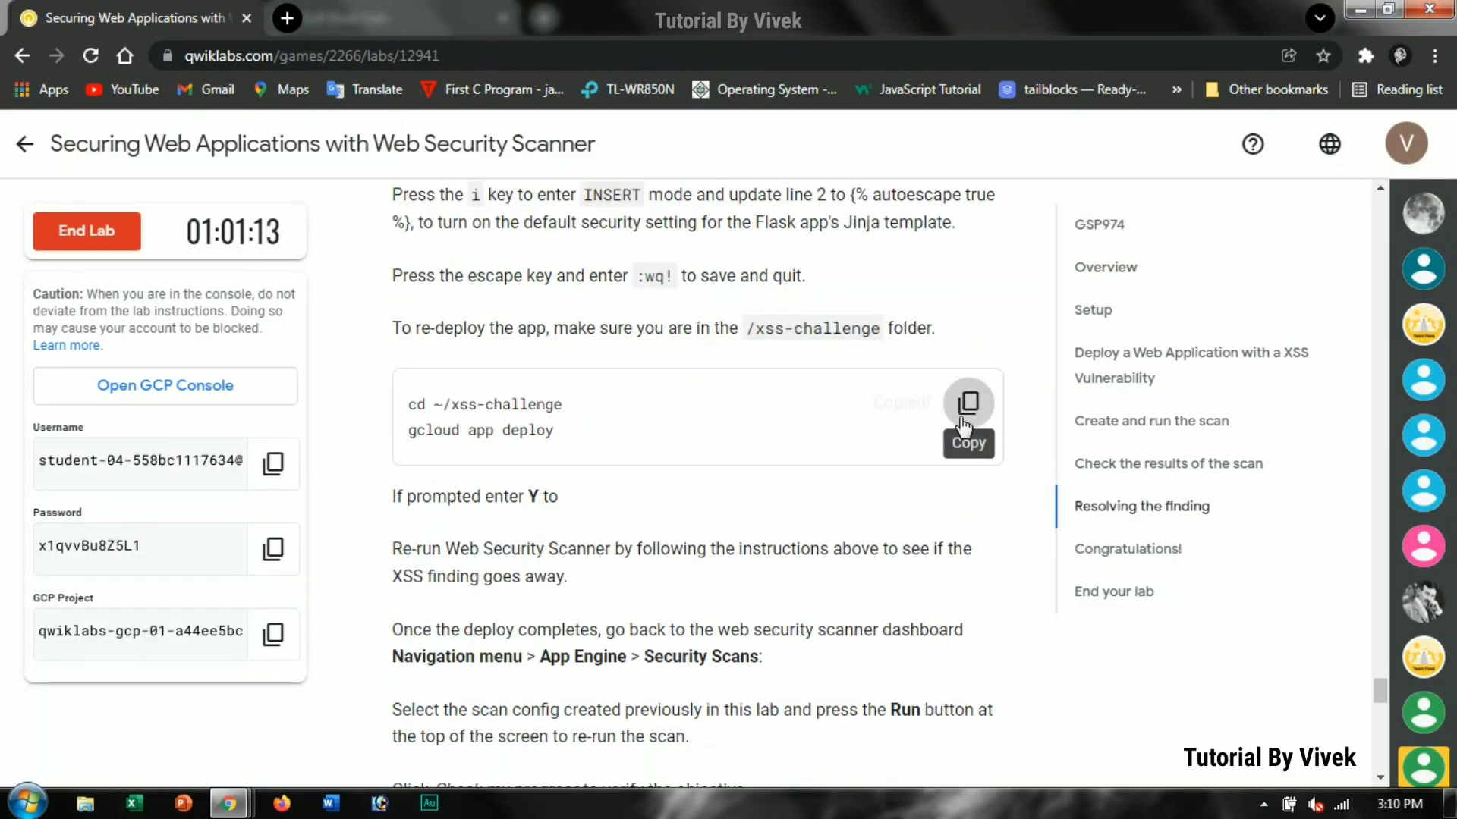
key(alt+Tab)
key(ctrl+v)
key(Return)
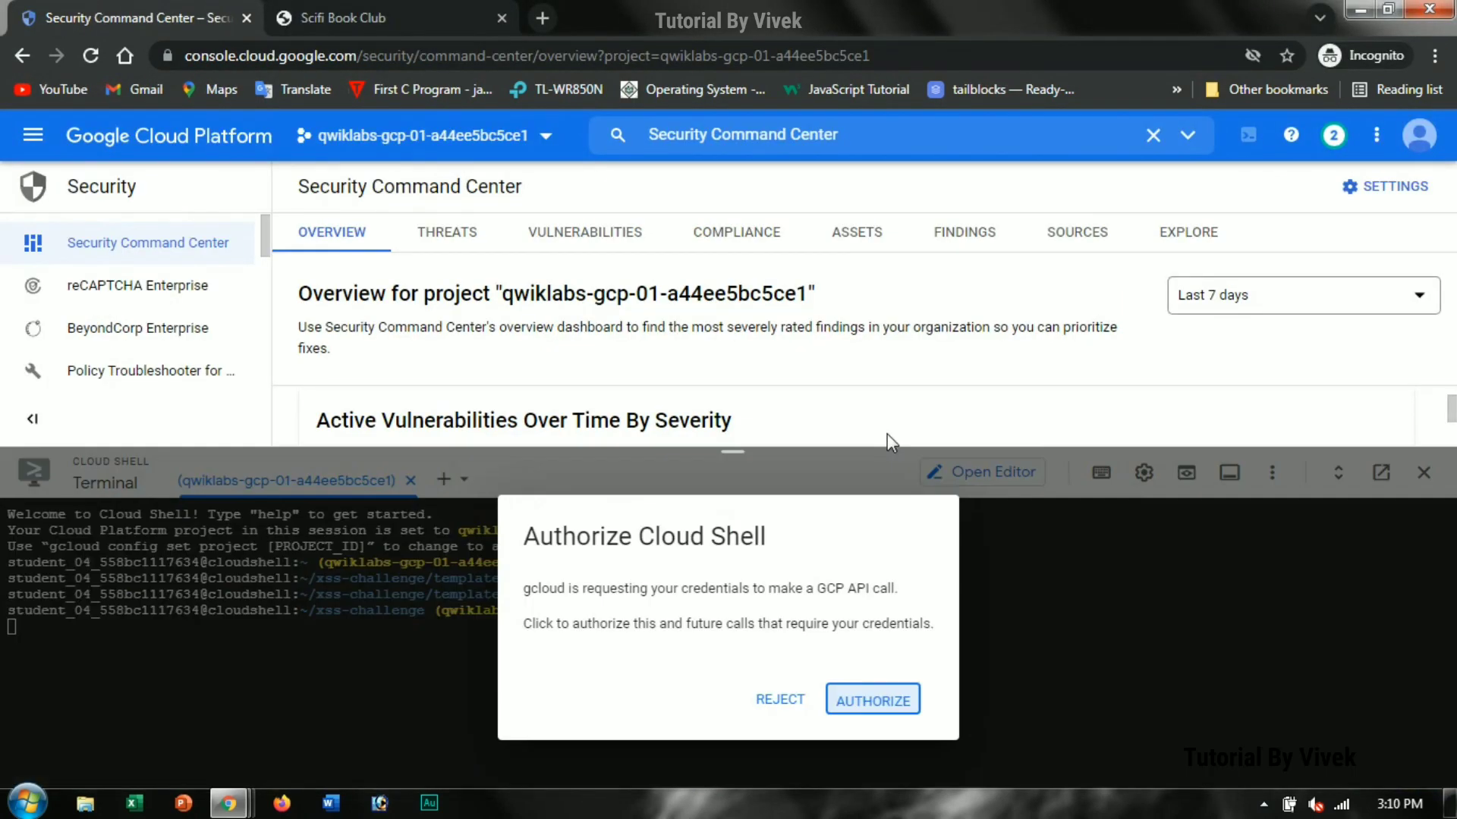
- Authorize Cloud Shell to use the credentials and confirm the app deployment with "y"
click(872, 701)
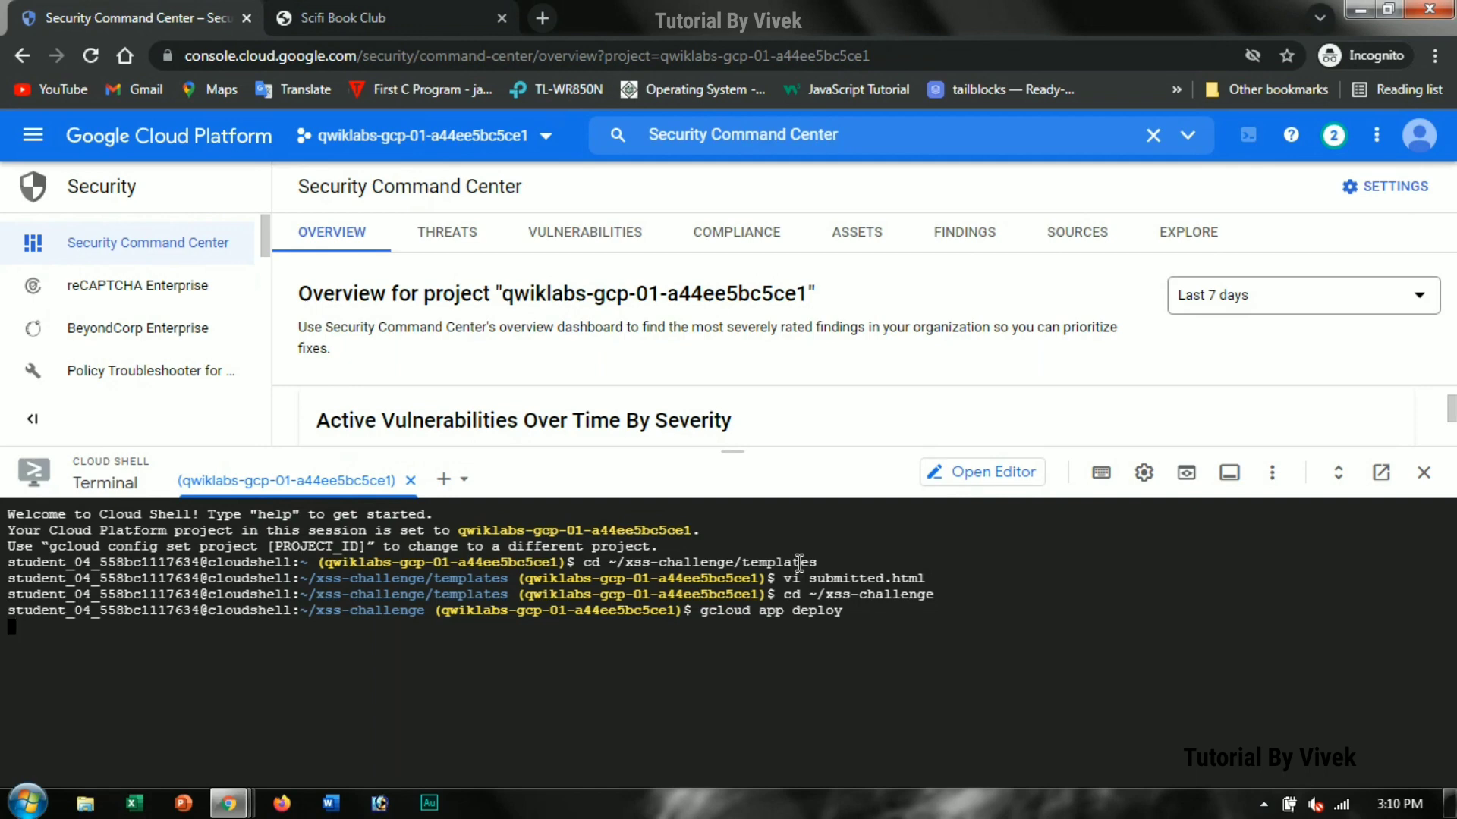
text(y)
key(Return)
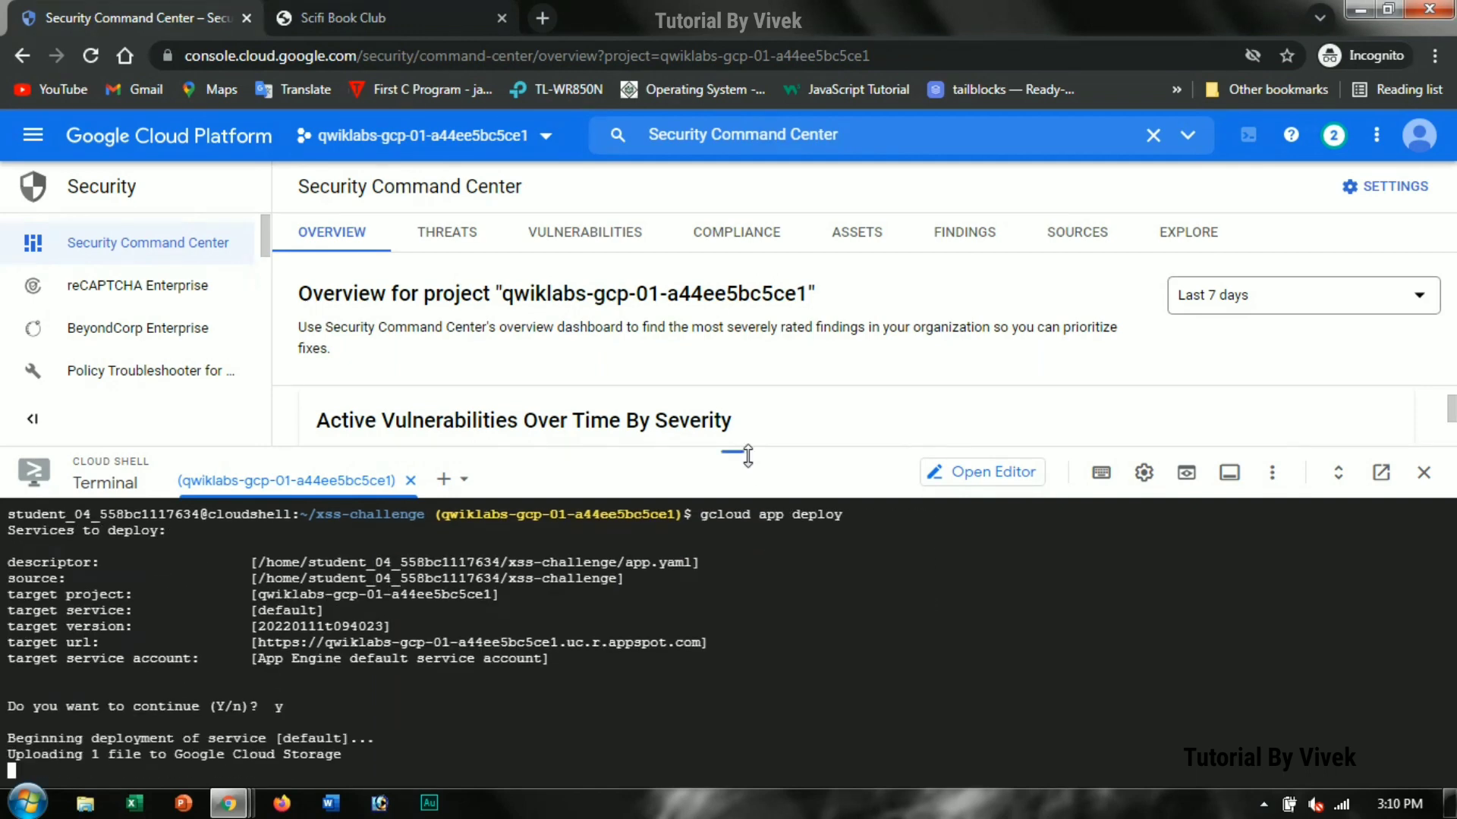
- Try verifying the lab's "Re-deploy the App" objective while the deployment is running and look through the remaining instructions
key(alt+Tab)
scroll(732, 481, down, 1)
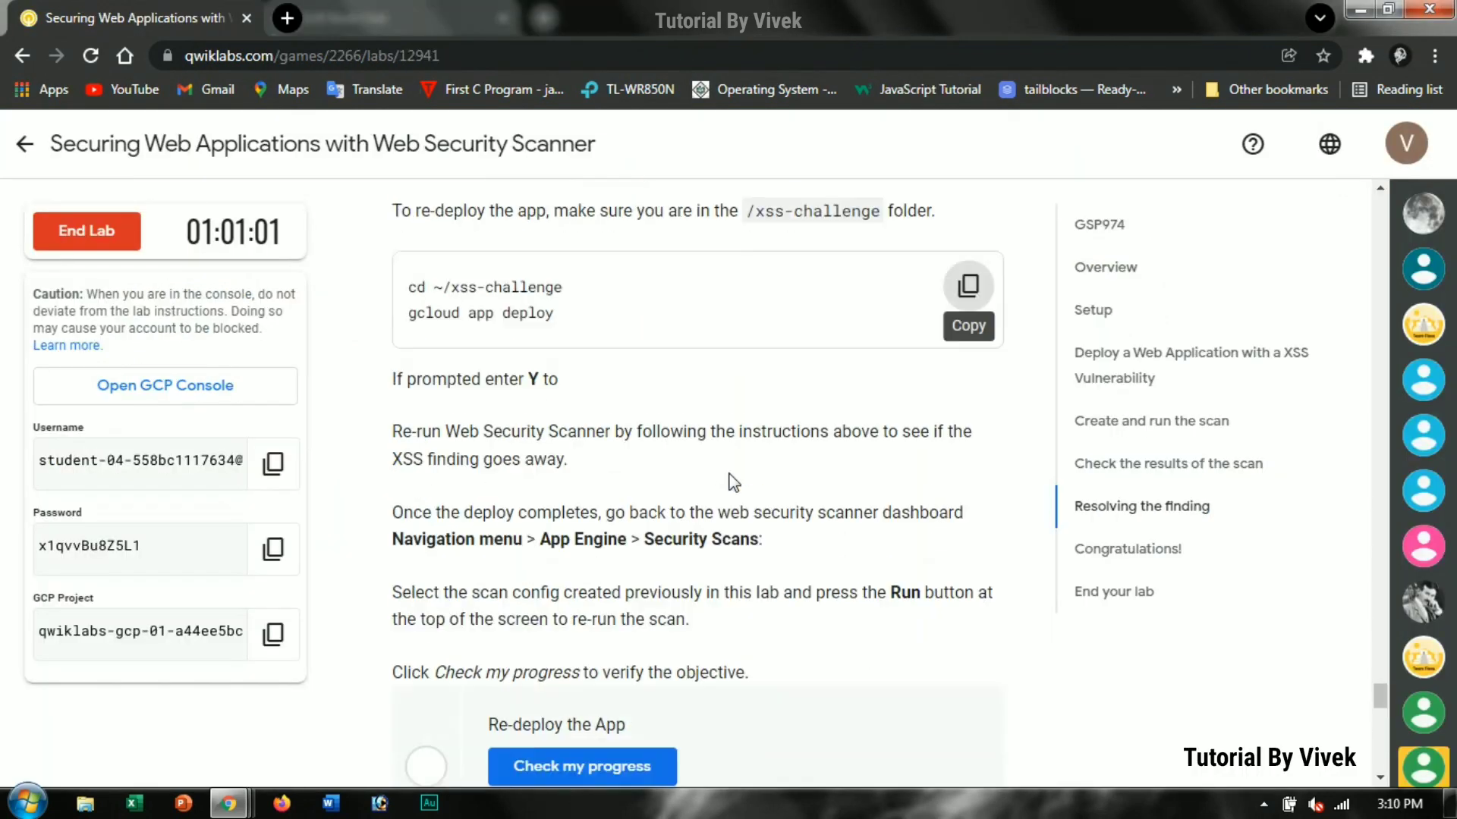
scroll(730, 479, down, 3)
click(584, 565)
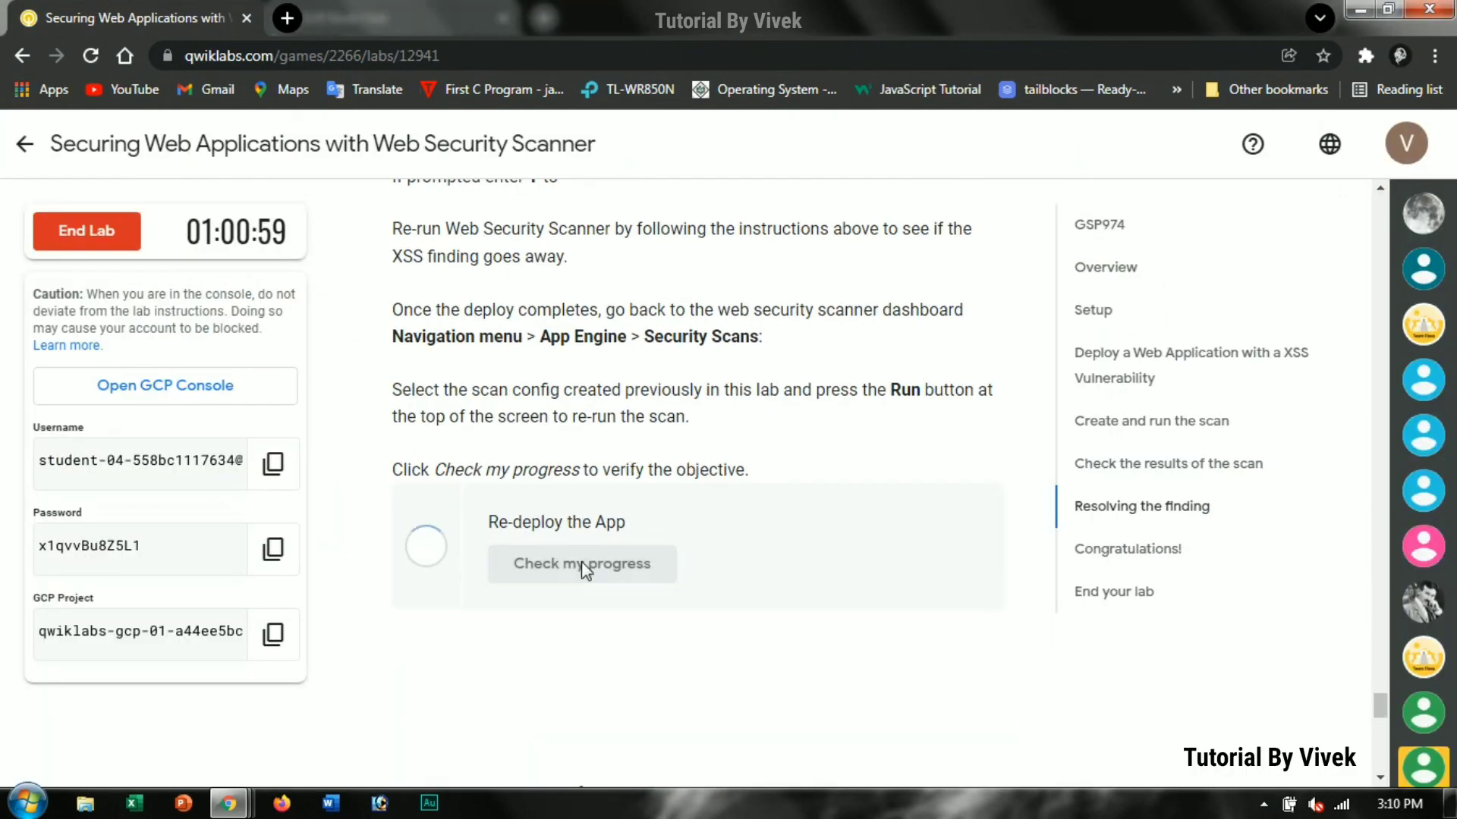
scroll(617, 544, down, 10)
scroll(617, 545, up, 10)
scroll(618, 545, down, 2)
- Check the deployment output in Cloud Shell and verify the lab's "Re-deploy the App" objective again
key(alt+Tab)
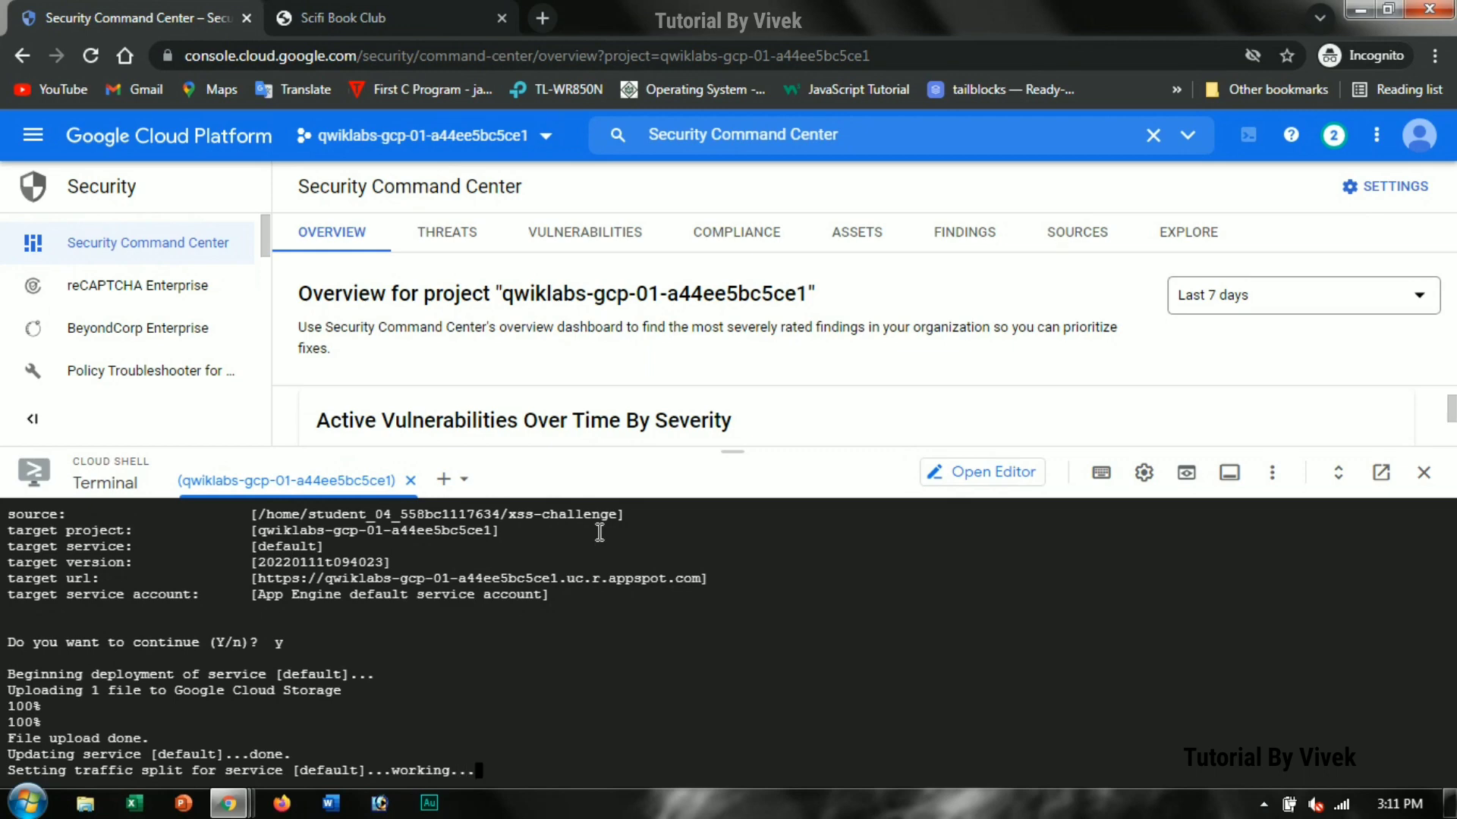
key(alt+Tab)
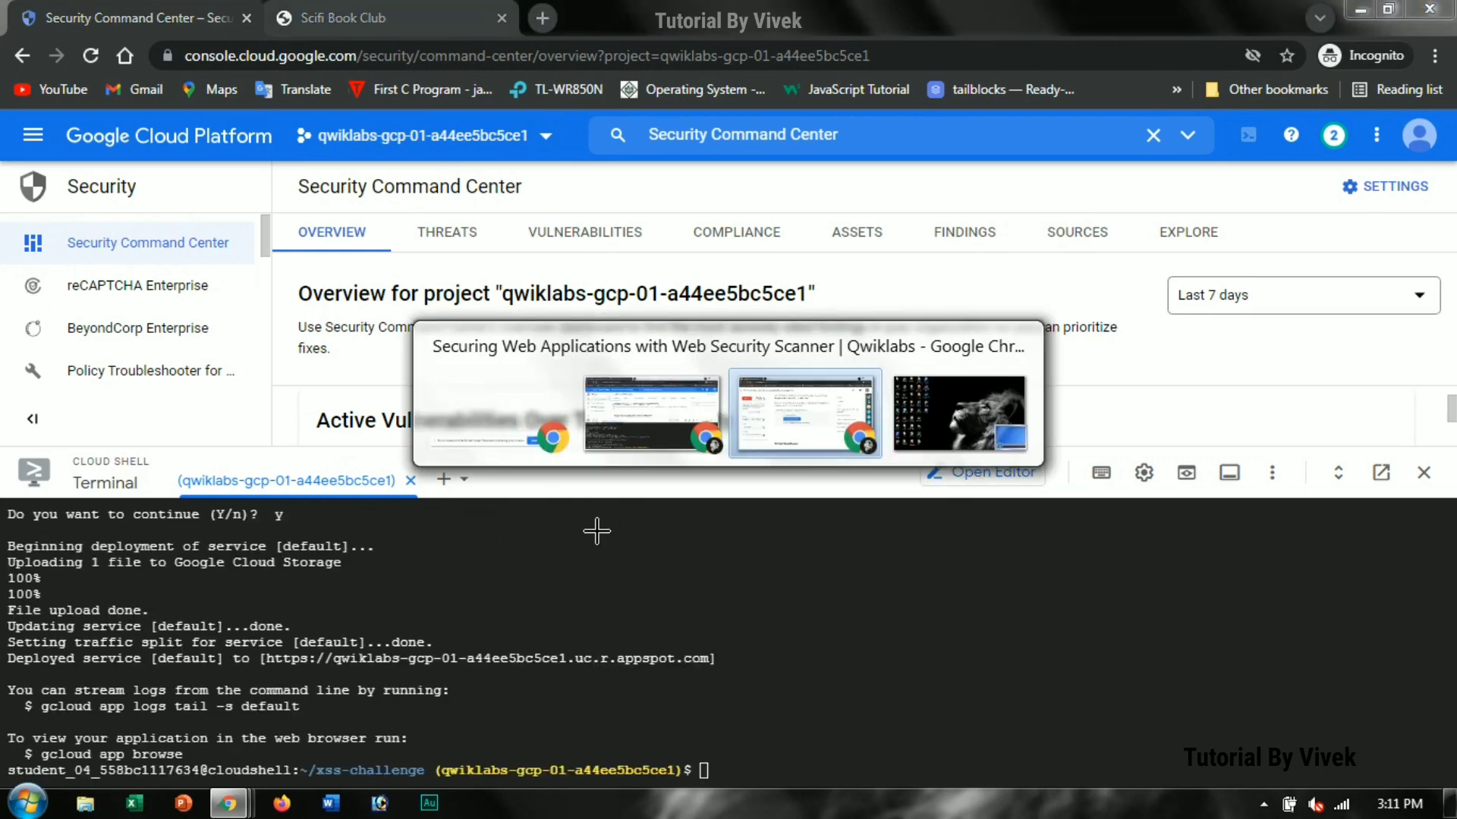
click(637, 447)
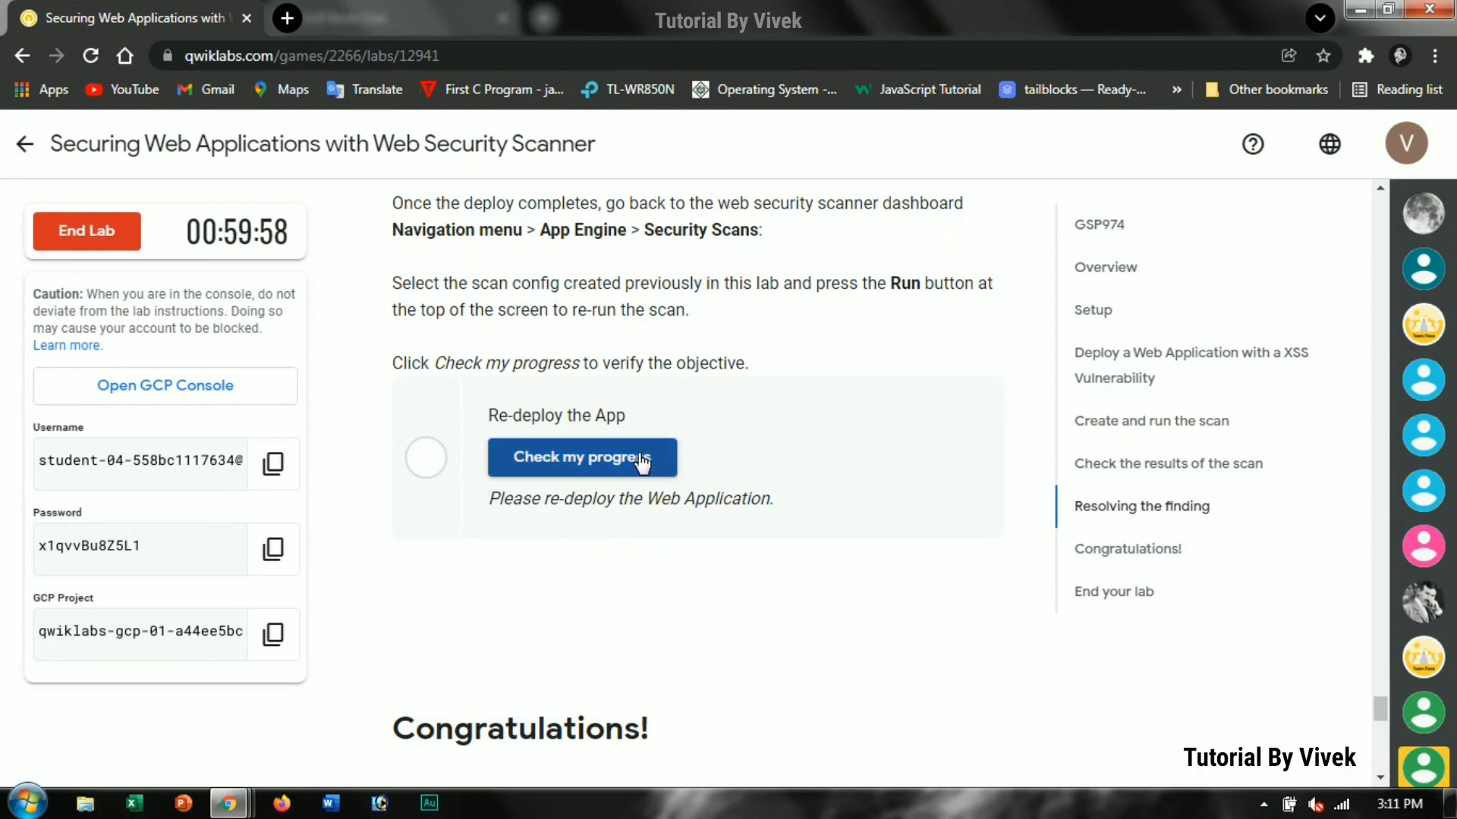